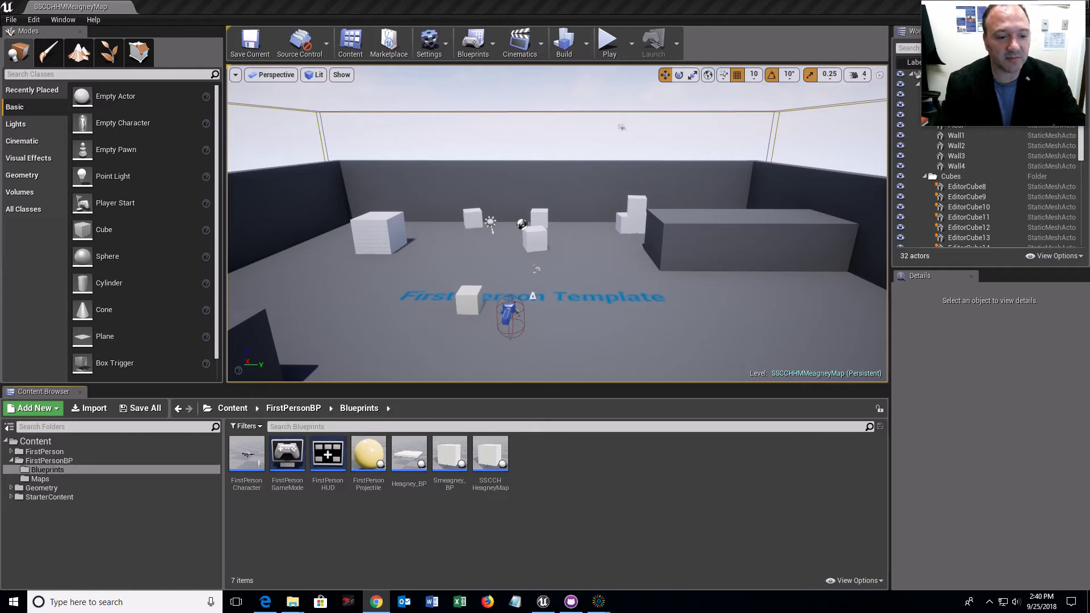
Duplicate FirstPersonExampleMap in the FirstPersonBP Maps folder and name the copy HeagzOfficeMap
left_click(38, 474)
left_click(39, 478)
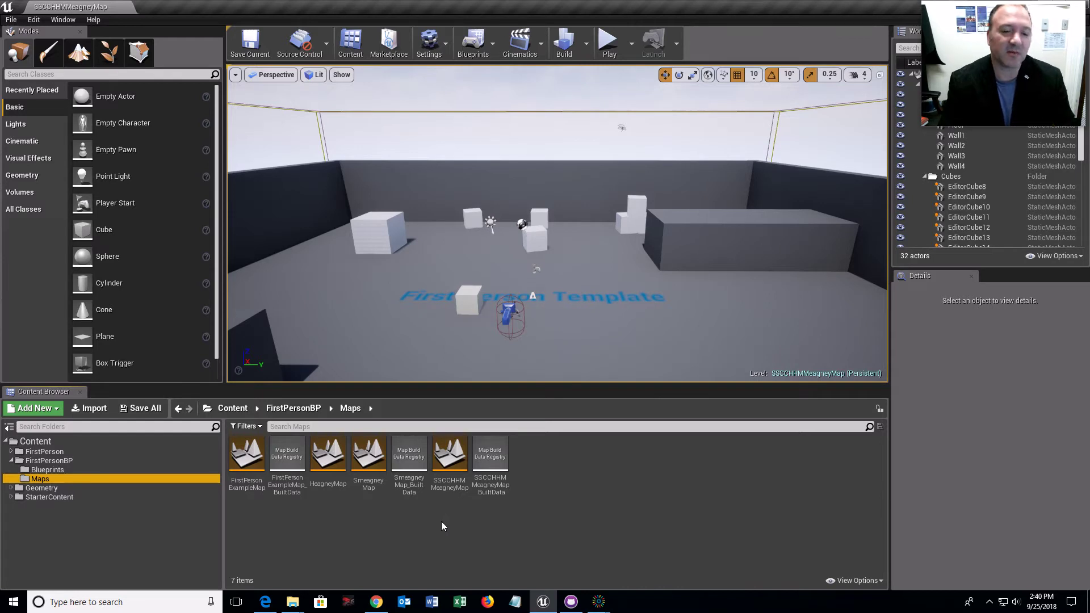
right_click(565, 507)
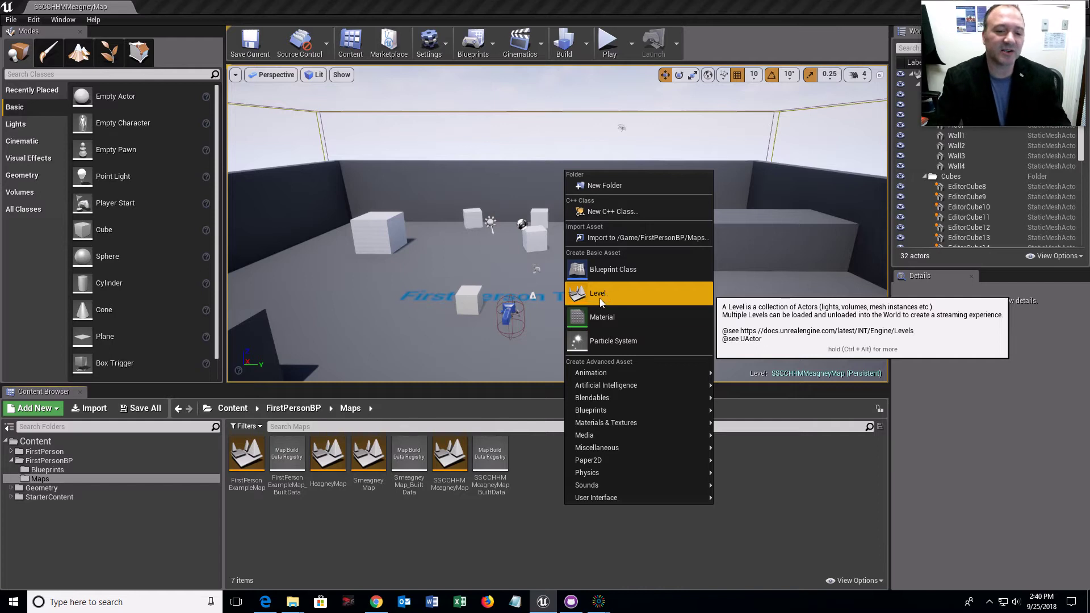
left_click(526, 524)
left_click(246, 473)
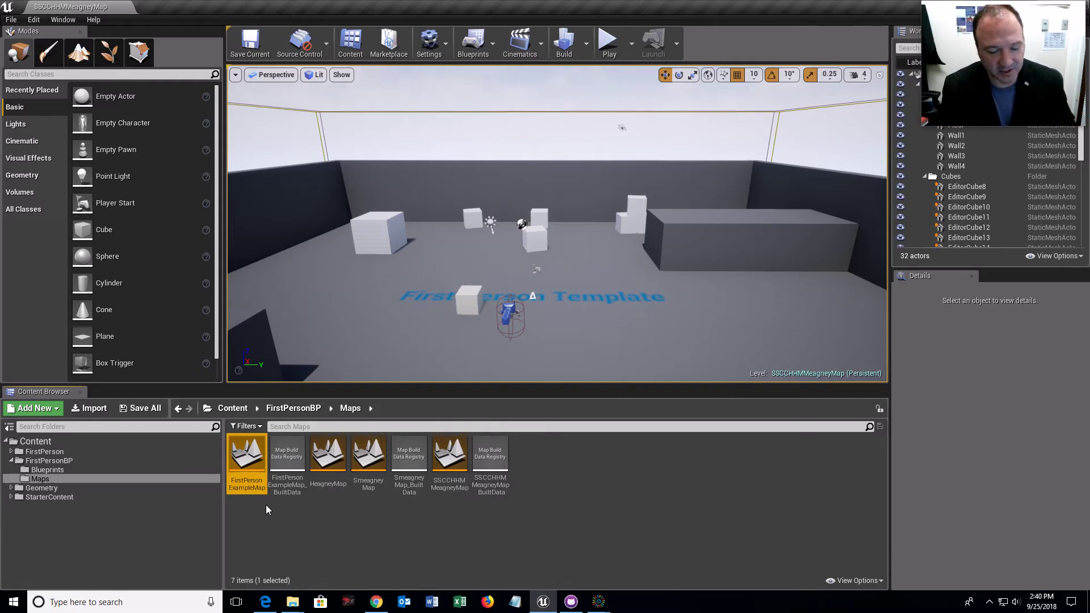
right_click(252, 456)
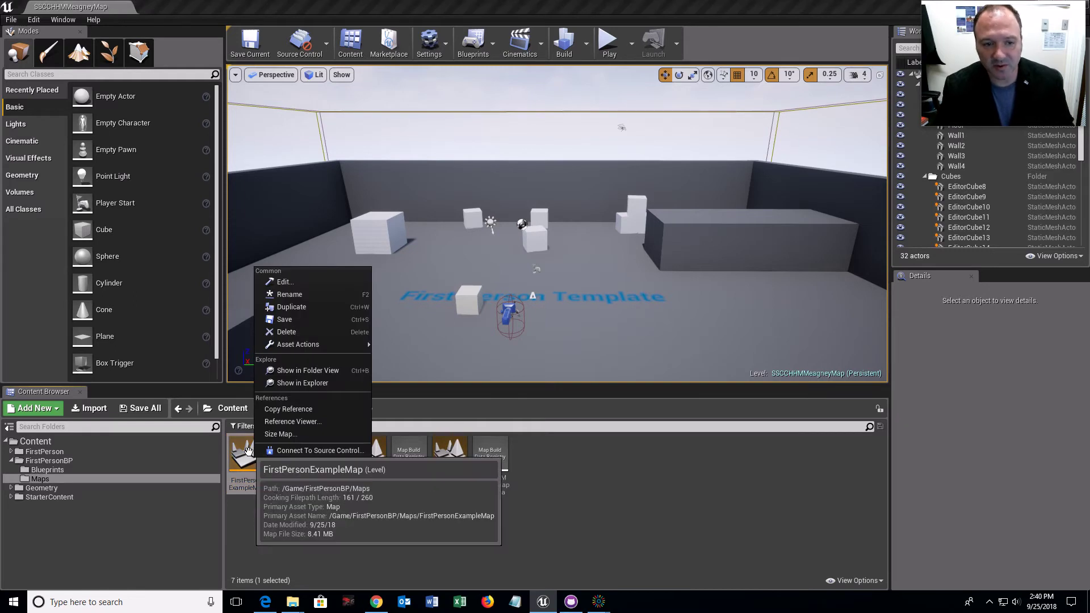
left_click(292, 306)
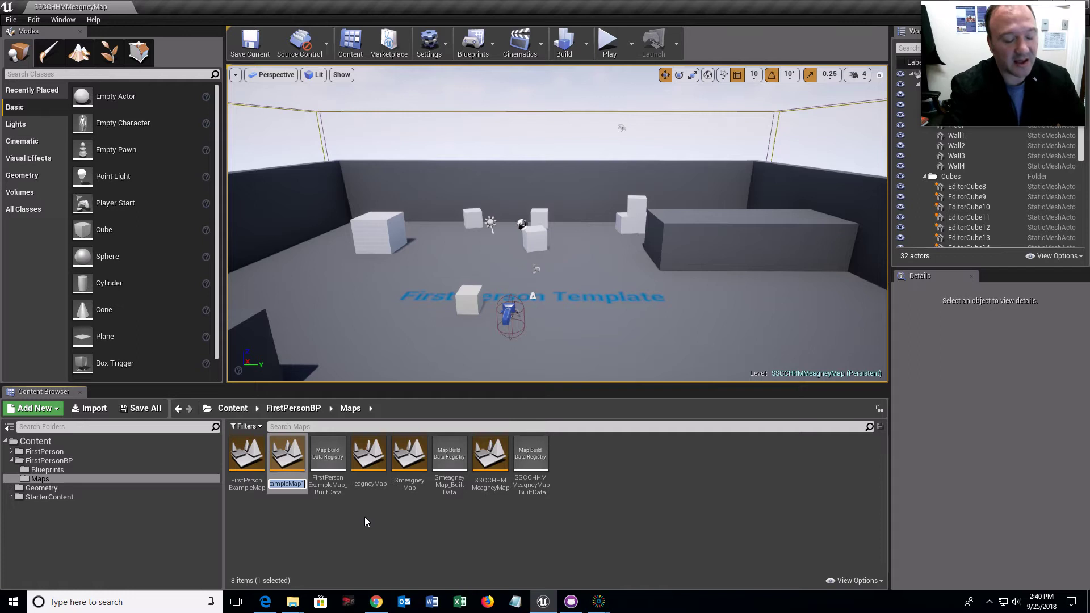
type("H")
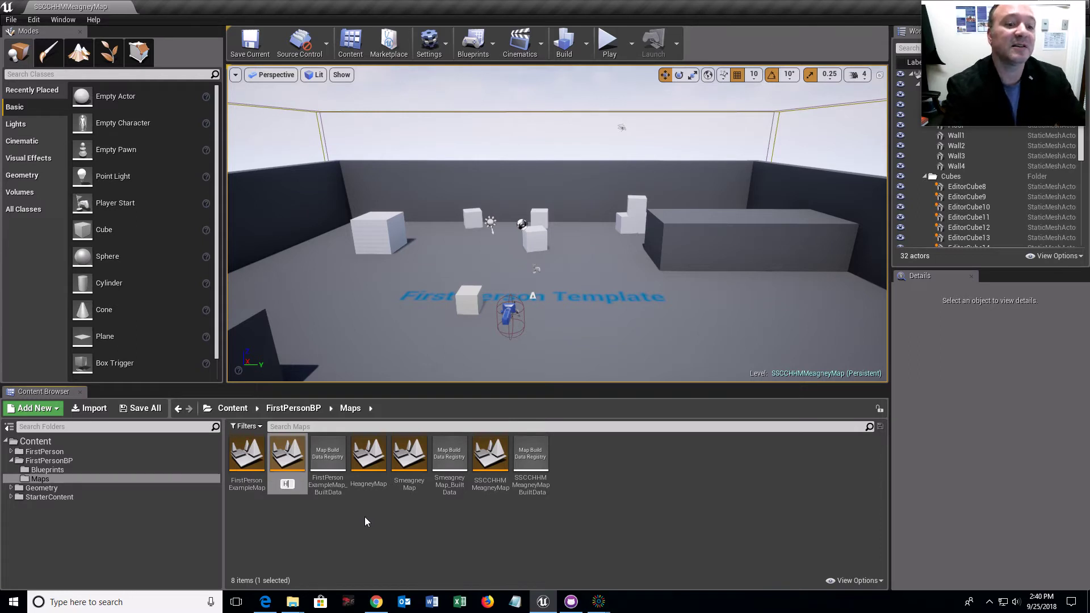
type("eagOffice")
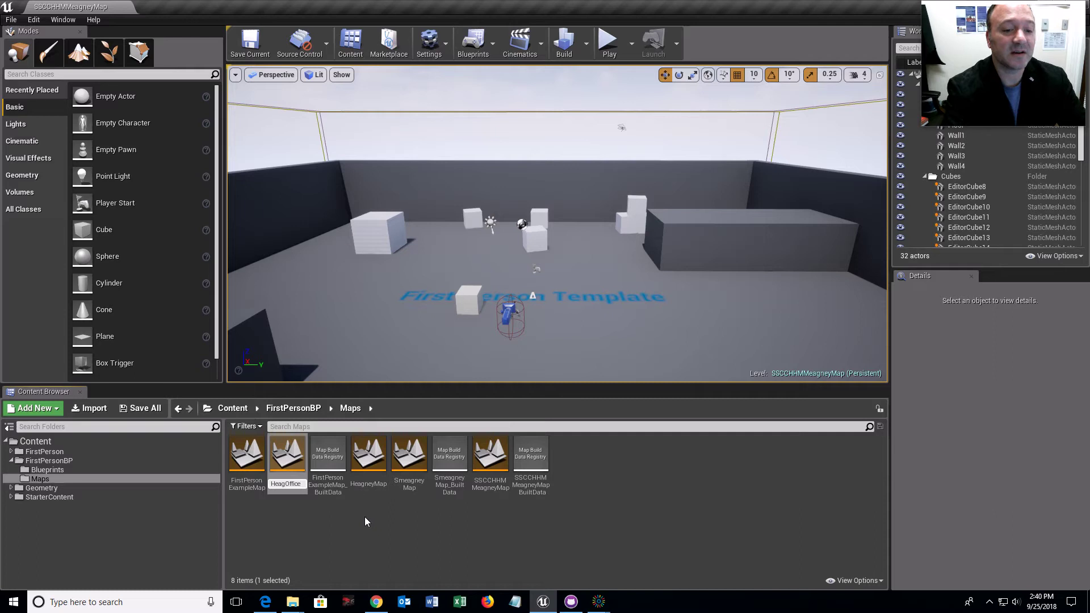
type("Map")
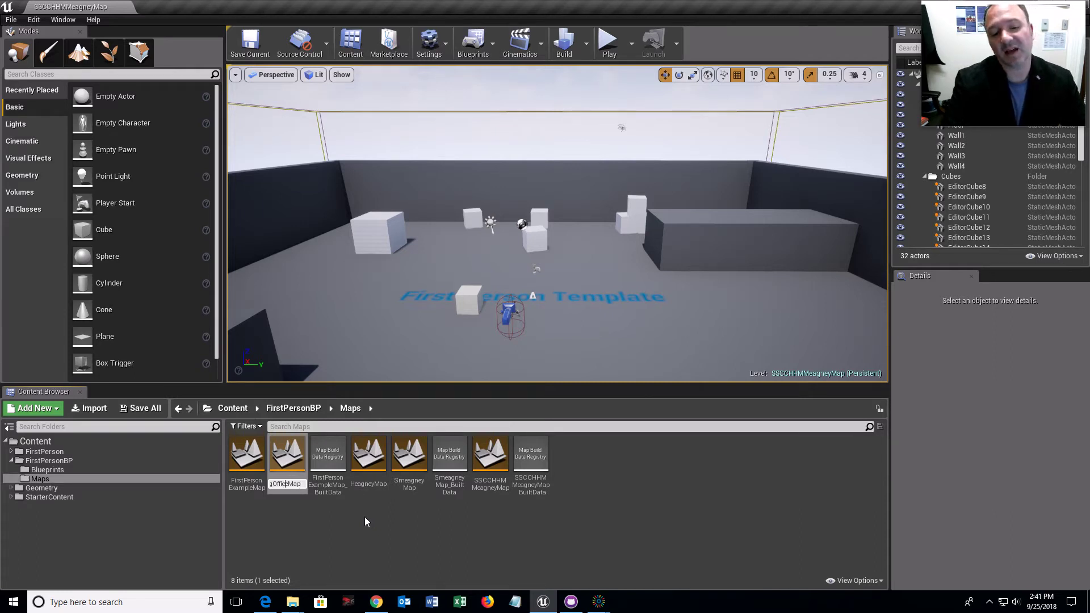
type("n")
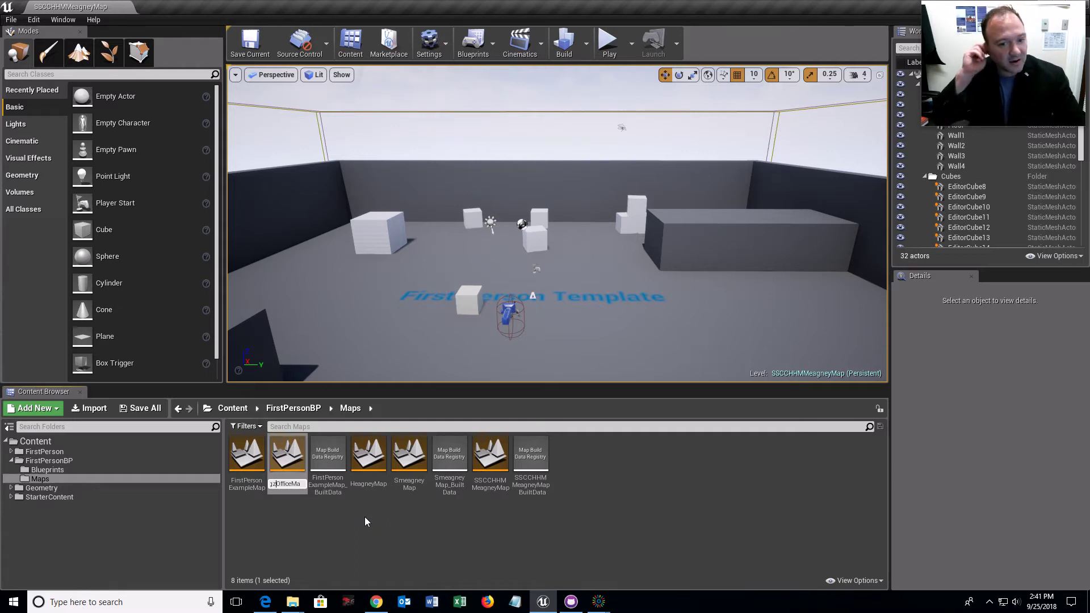
key("Return")
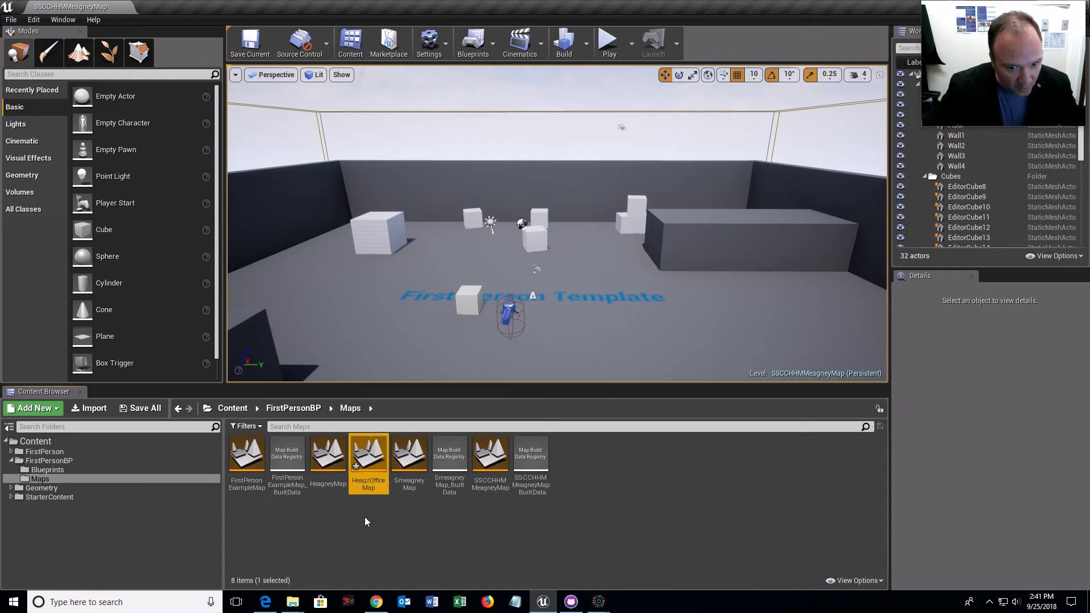
Open the HeagzOfficeMap level, saving its unsaved content when asked
double_click(372, 458)
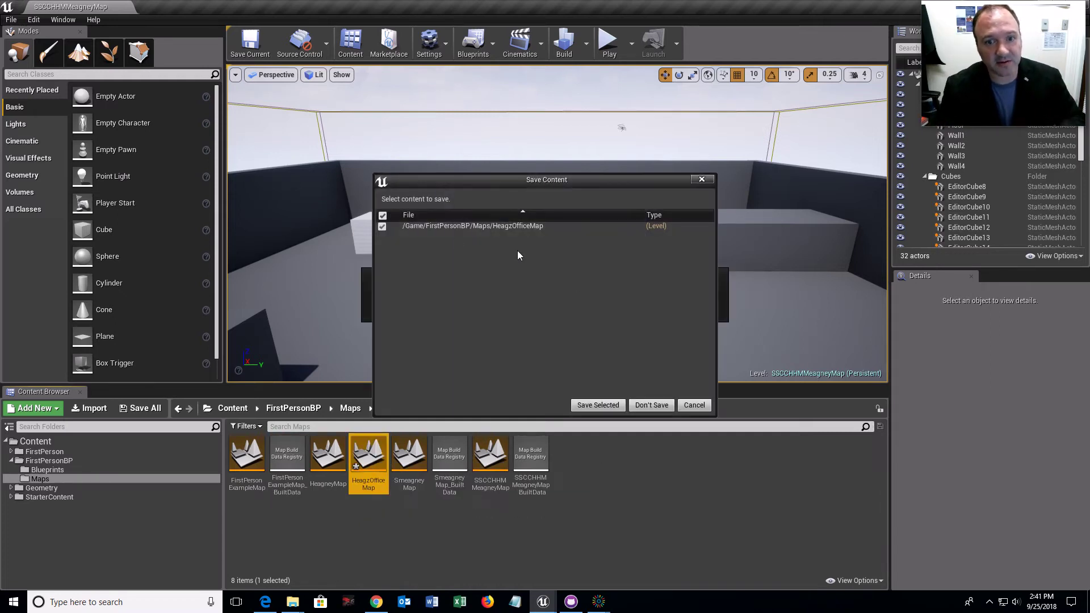
left_click(598, 405)
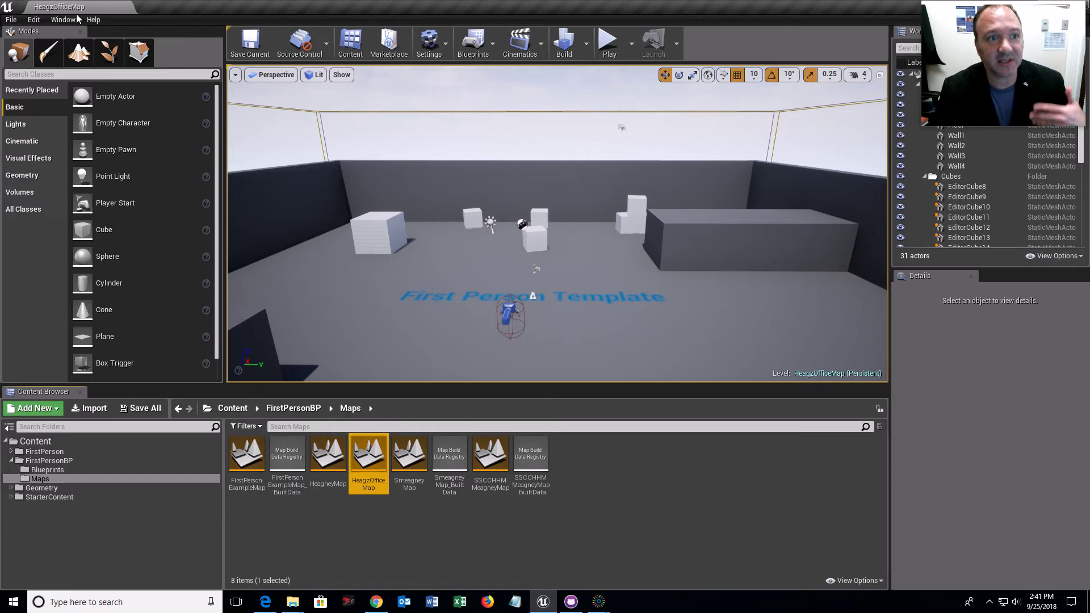
mouse_move(368, 478)
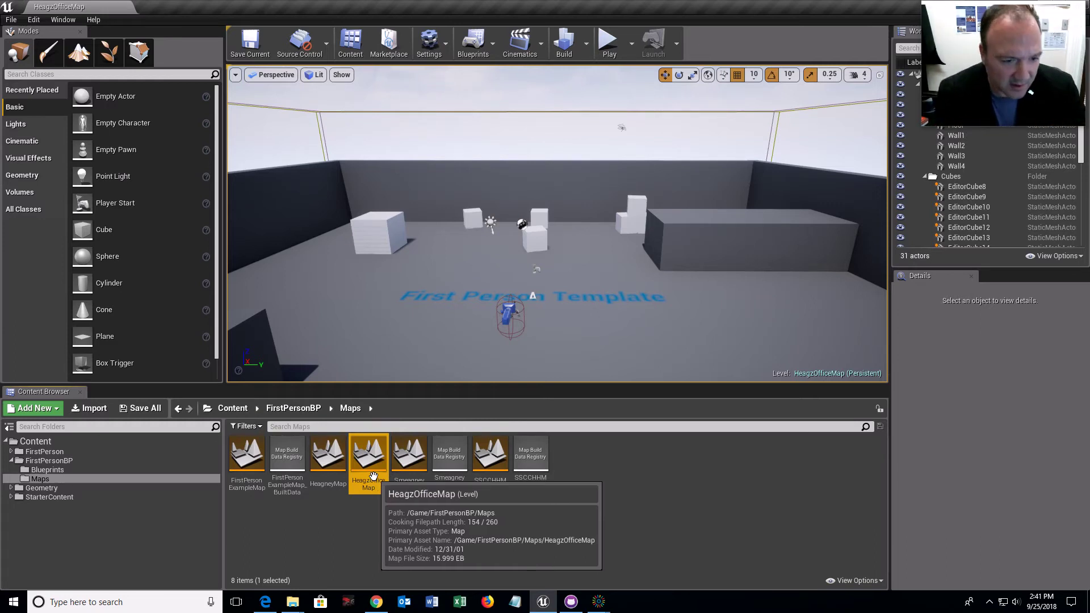
Create a Blueprint Class with parent Actor in the FirstPersonBP Blueprints folder and name it HeagzOffice_BP
left_click(39, 471)
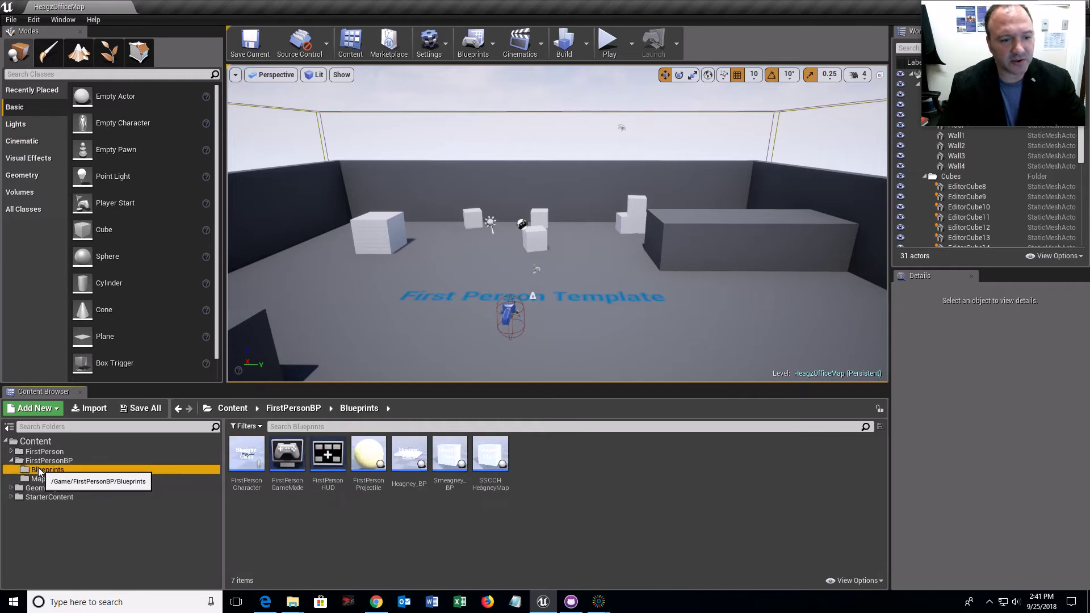
right_click(420, 520)
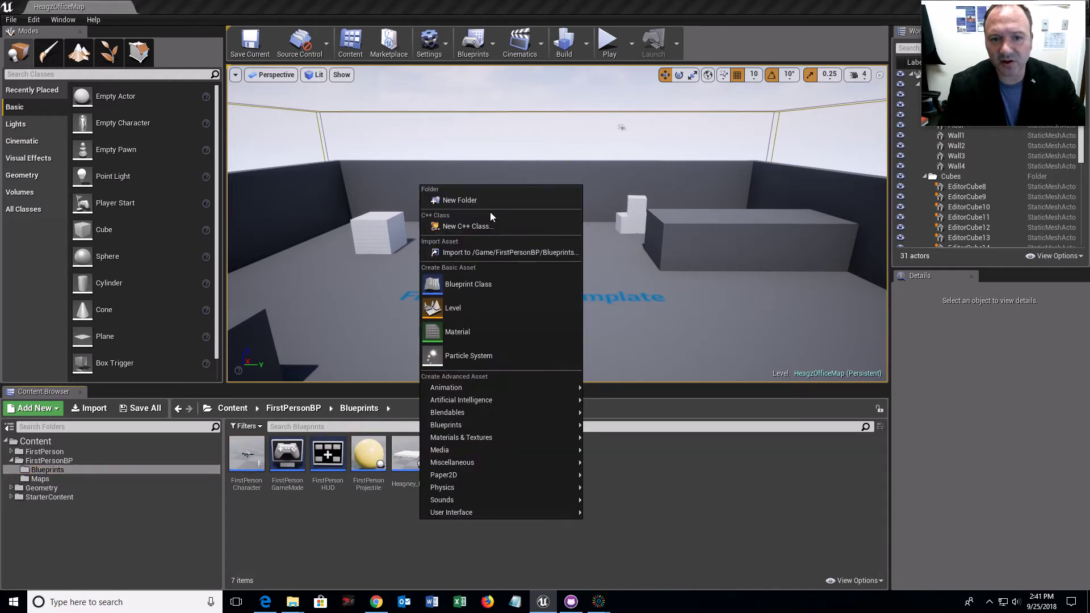
left_click(472, 285)
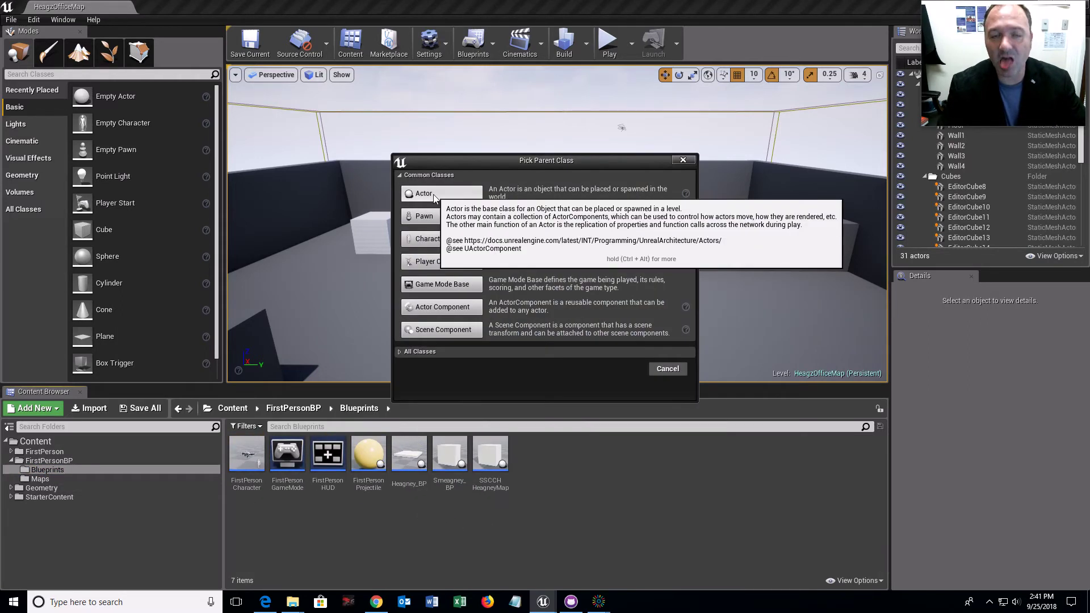
left_click(434, 195)
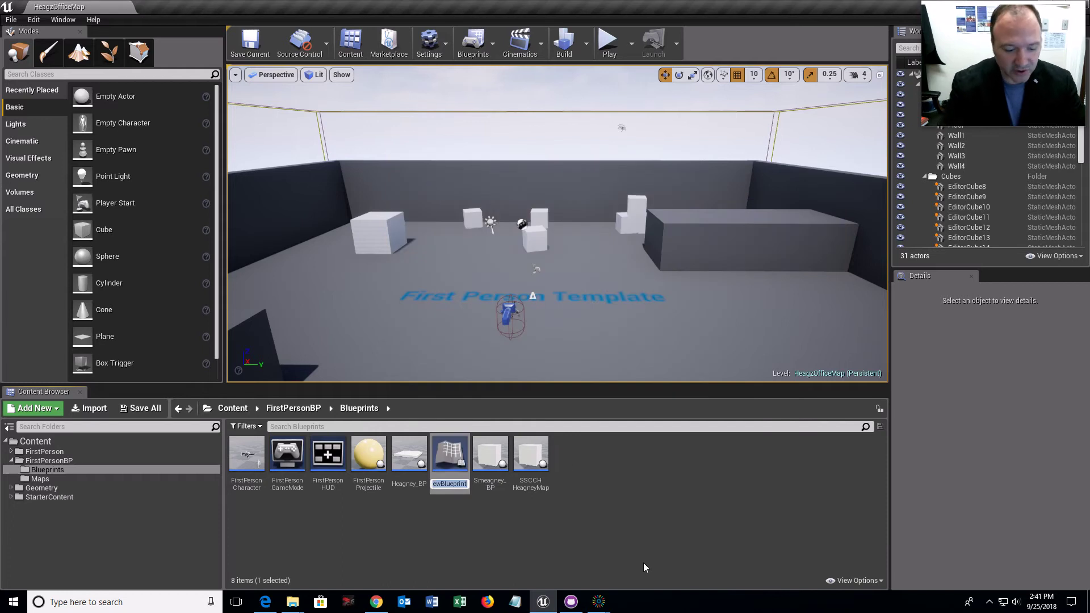
type("Heagz")
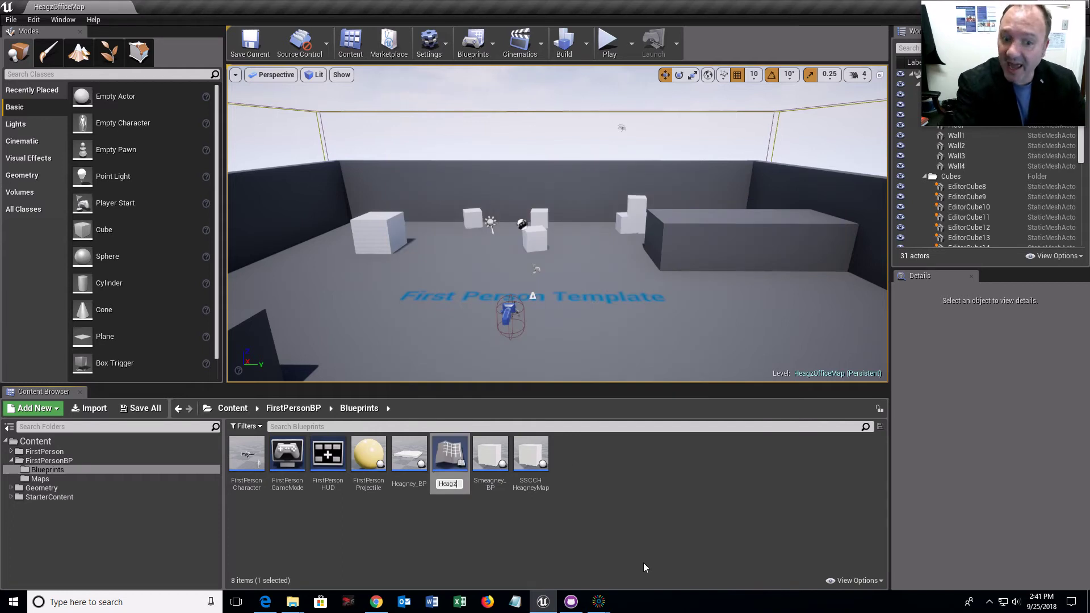
type("Office_P")
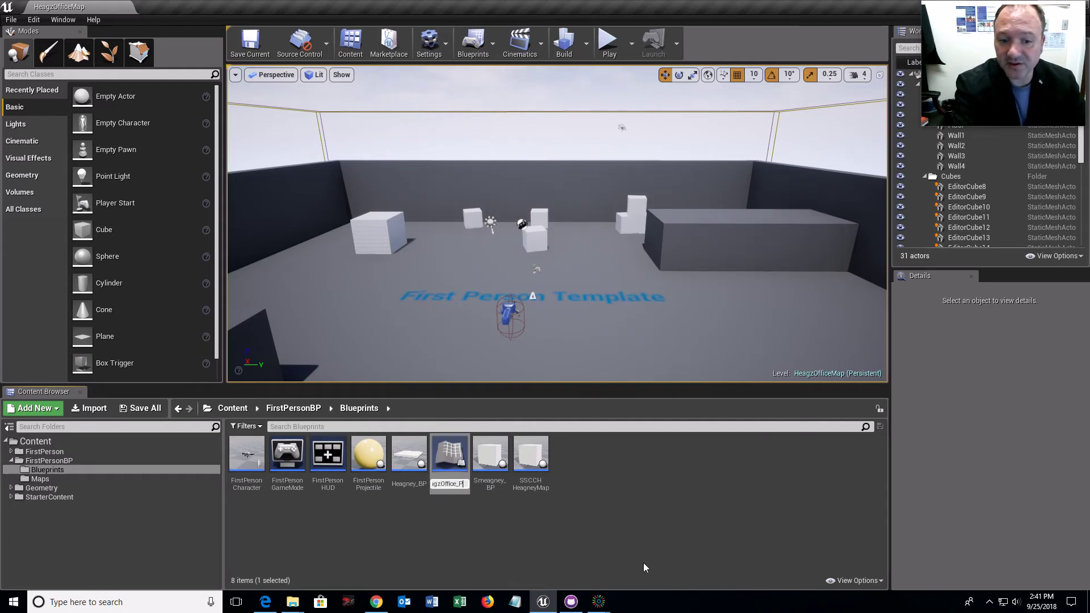
type("P")
key("Return")
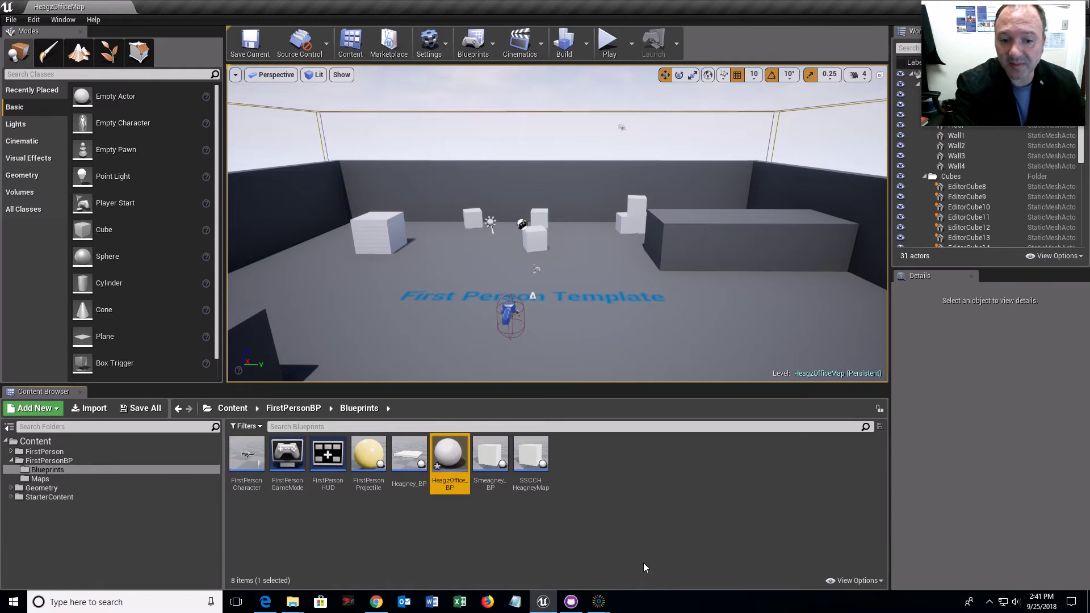
Open HeagzOffice_BP for editing and add a Static Mesh component under its default scene root, keeping the default name
double_click(455, 467)
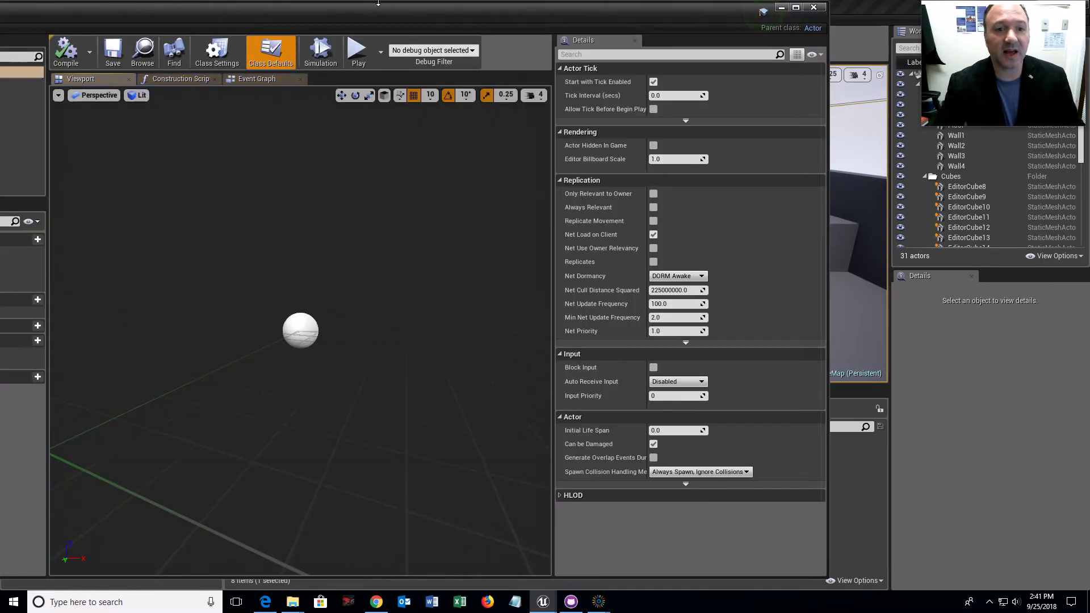
left_click_drag(375, 22, 585, 2)
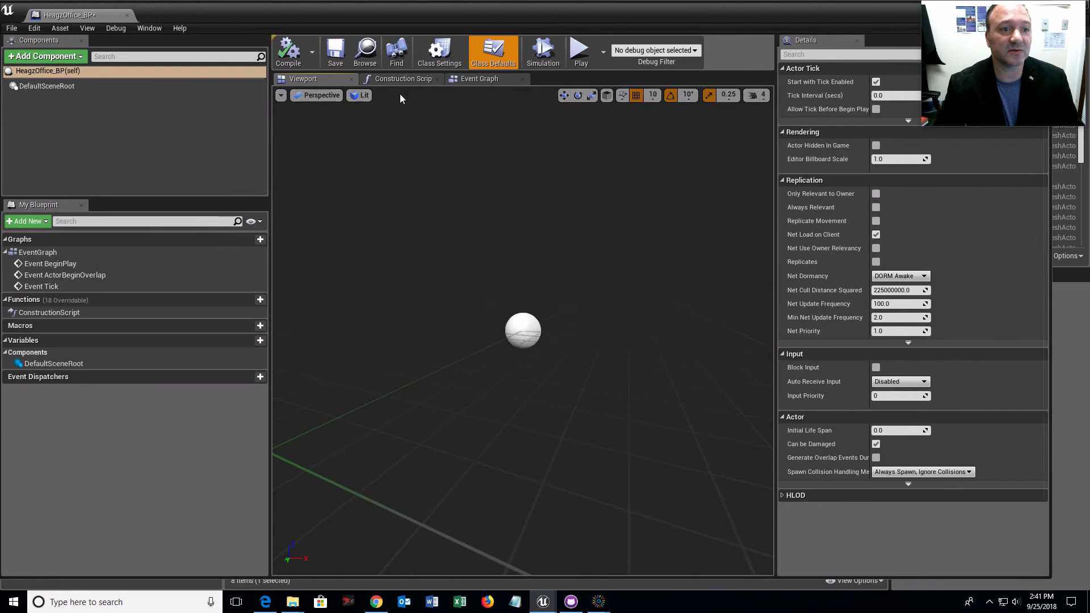
left_click(47, 86)
left_click(46, 56)
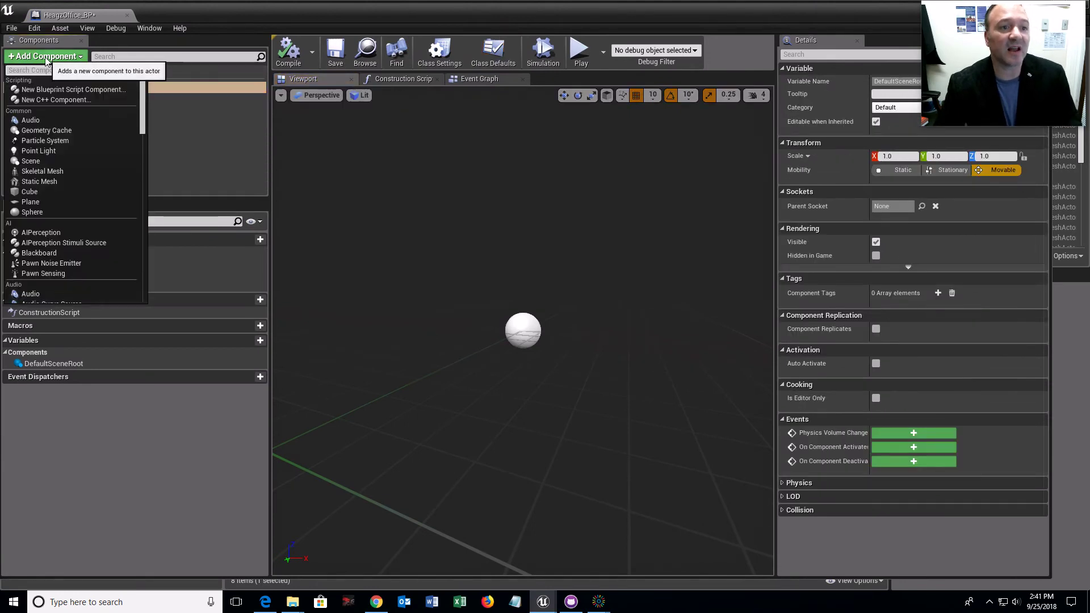
left_click(40, 182)
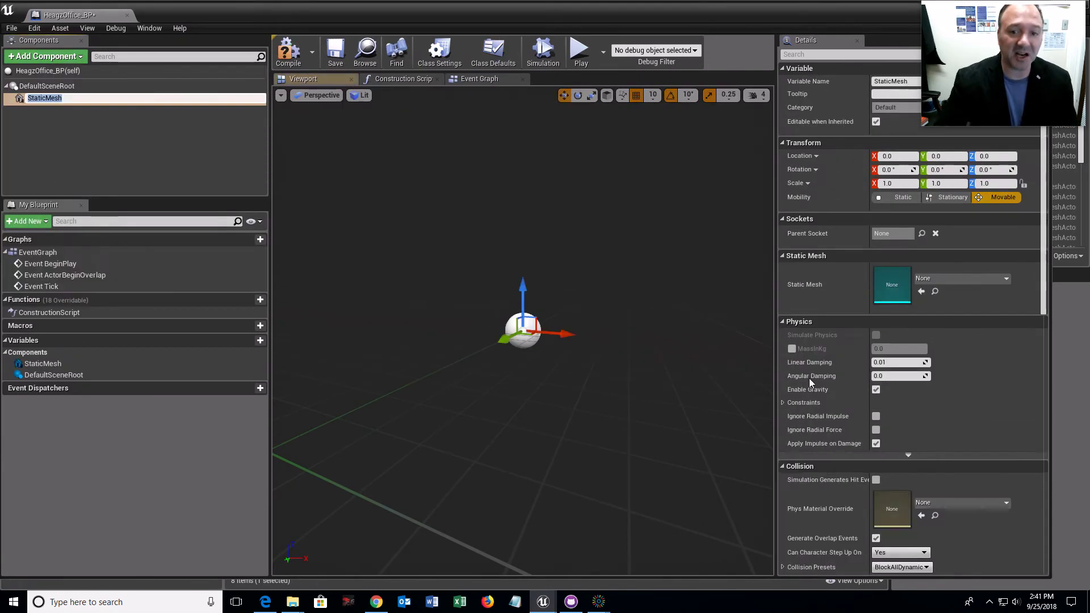
key("Return")
Assign the Shape_Cube mesh to the new Static Mesh component
left_click(962, 278)
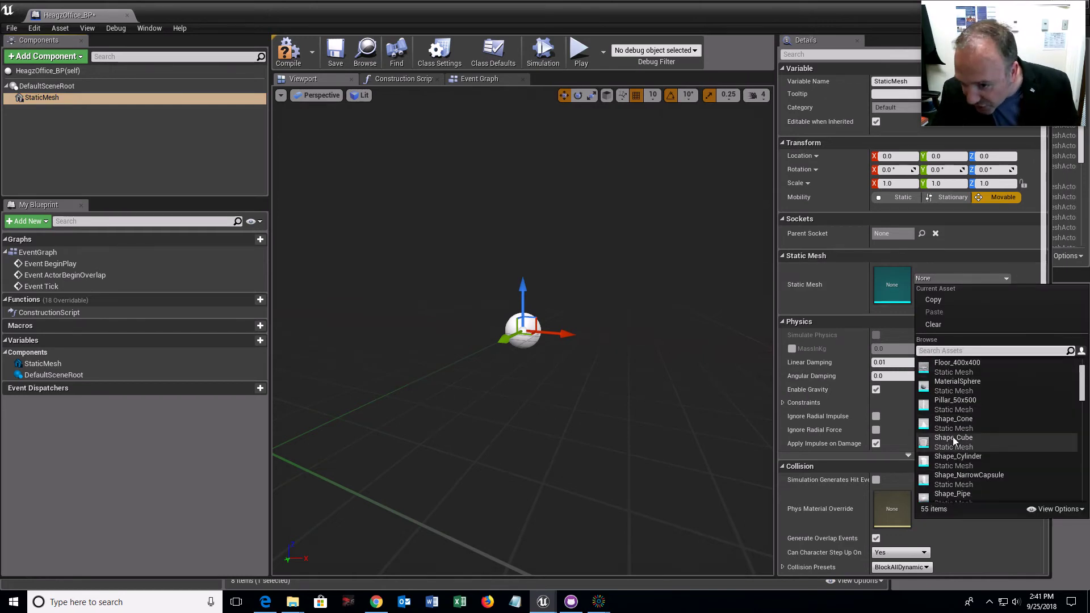
left_click(954, 474)
scroll(475, 335, "down", 5)
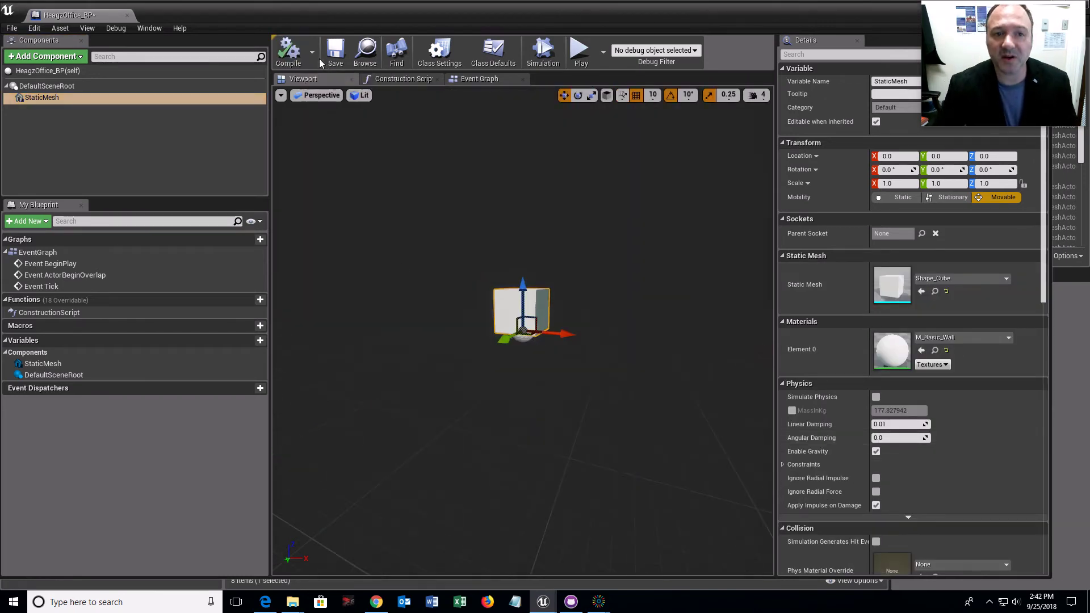
Save the HeagzOffice_BP blueprint and close its editor window
left_click(335, 52)
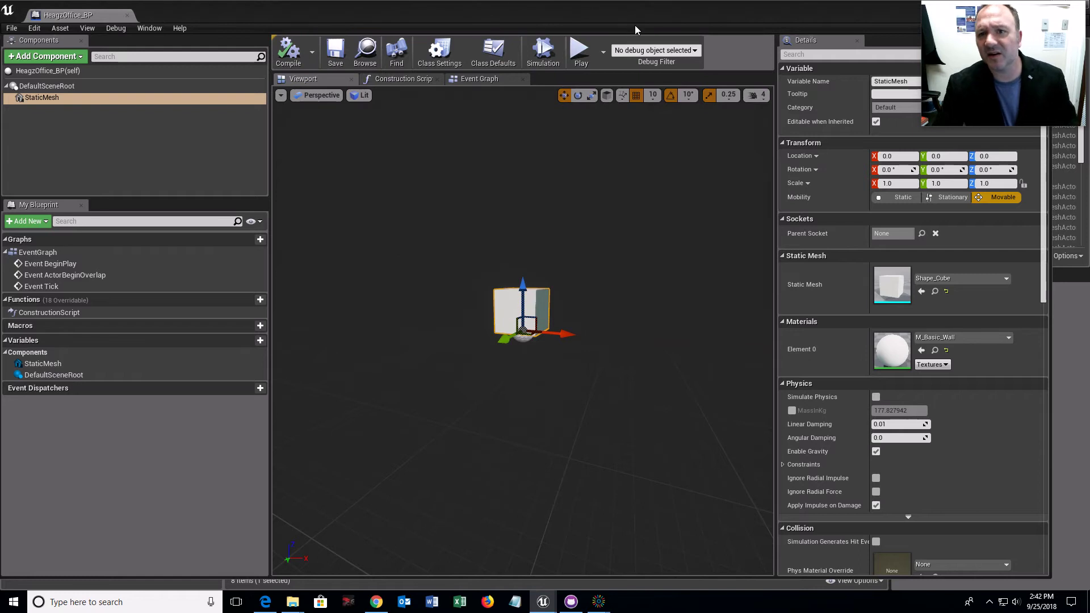
left_click_drag(663, 21, 372, 24)
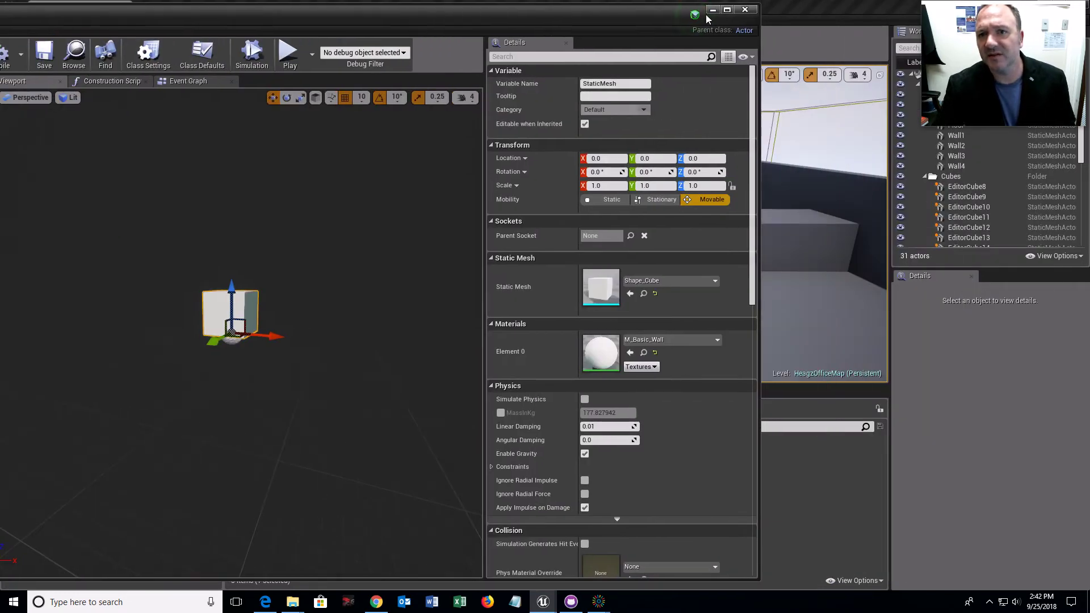
left_click(746, 10)
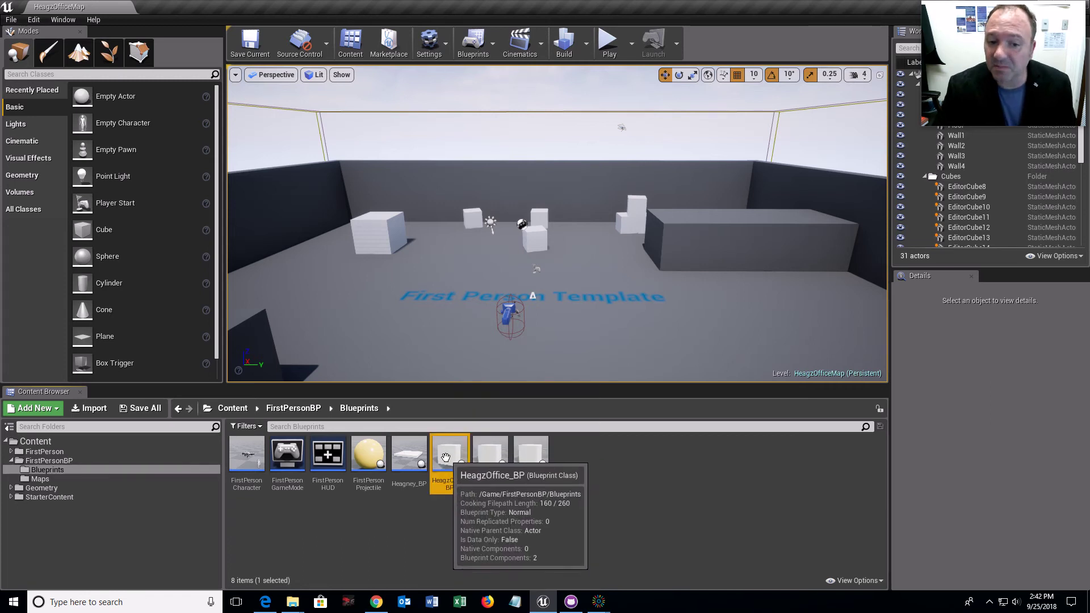
Place HeagzOffice_BP in the level at about X 90, Y -610, Z 170 and save HeagzOfficeMap
left_click_drag(447, 458, 414, 297)
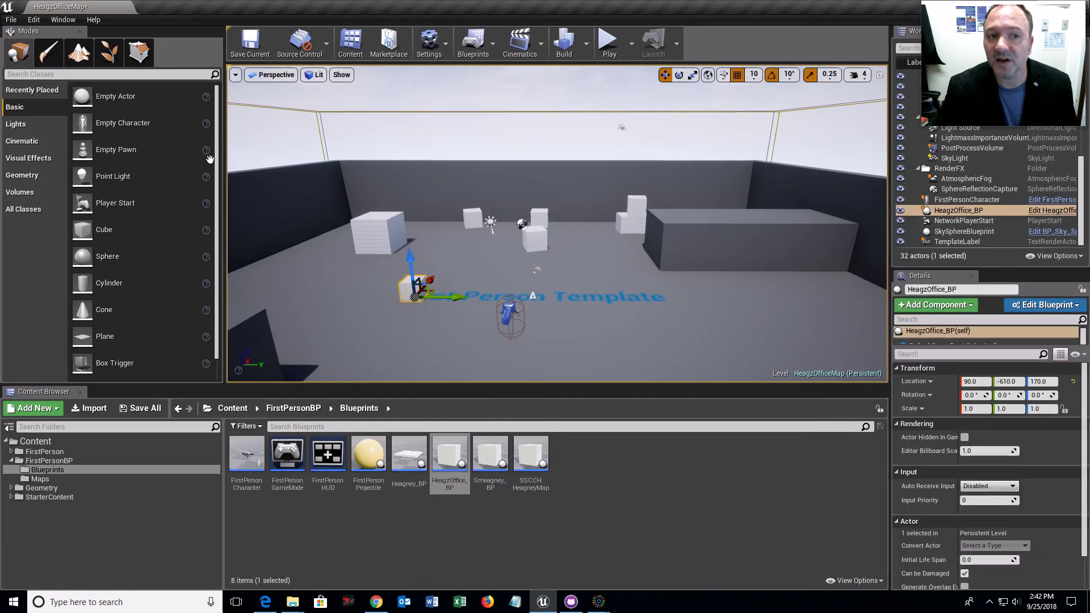
left_click(149, 408)
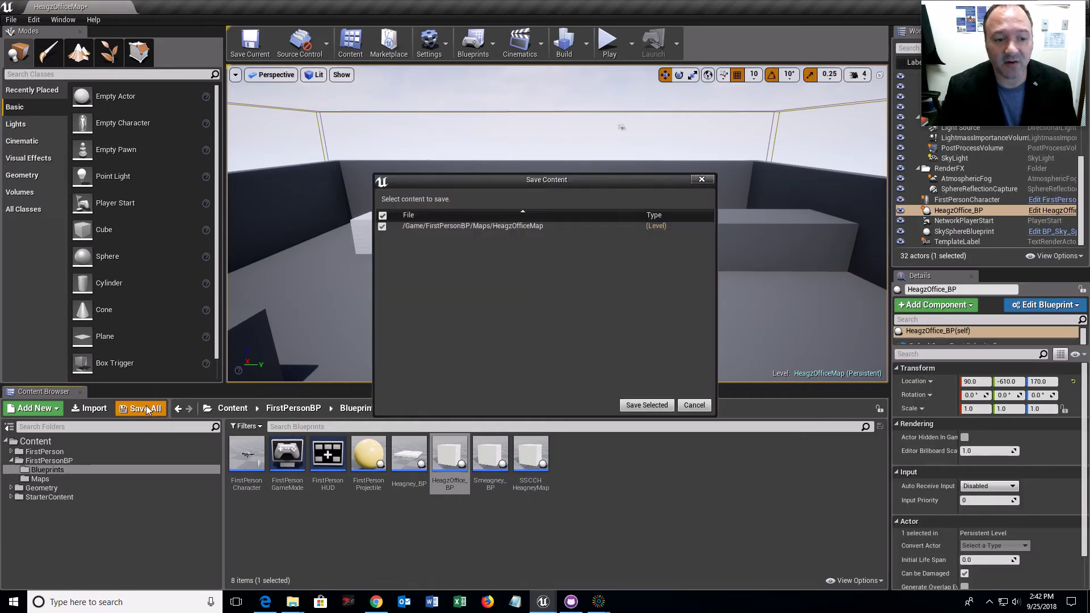
left_click(648, 407)
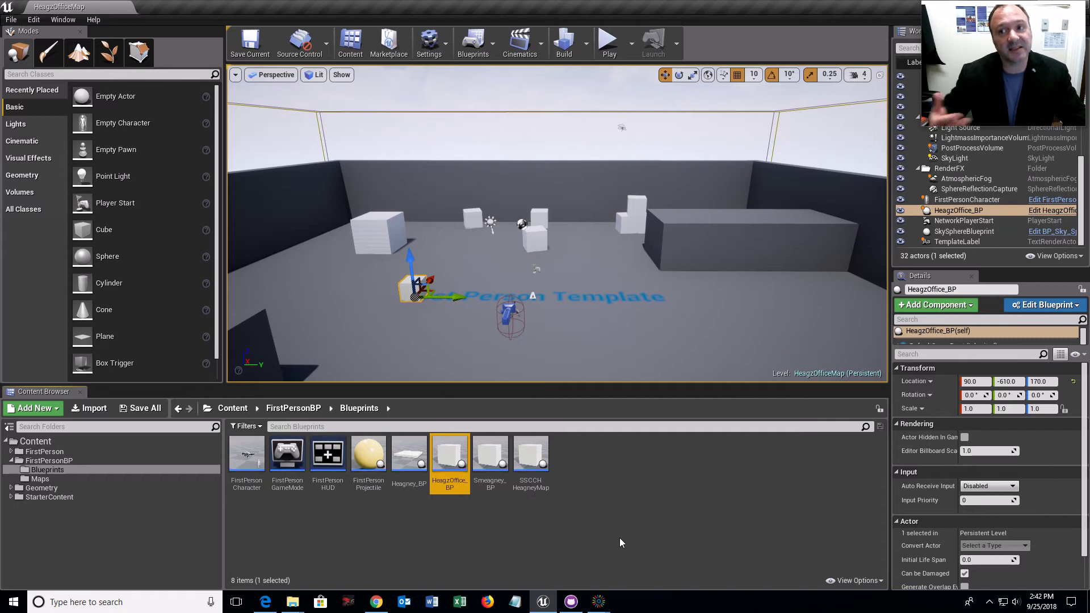
Show the Maps folder, save all content, and raise the placed HeagzOffice_BP cube to Z location 300
left_click(39, 479)
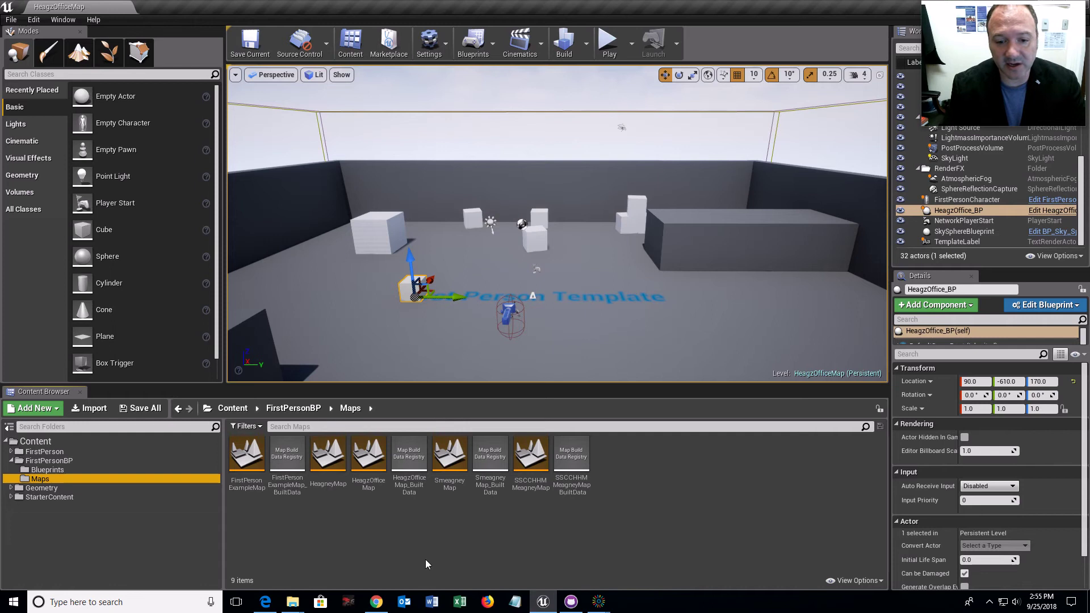
left_click(140, 409)
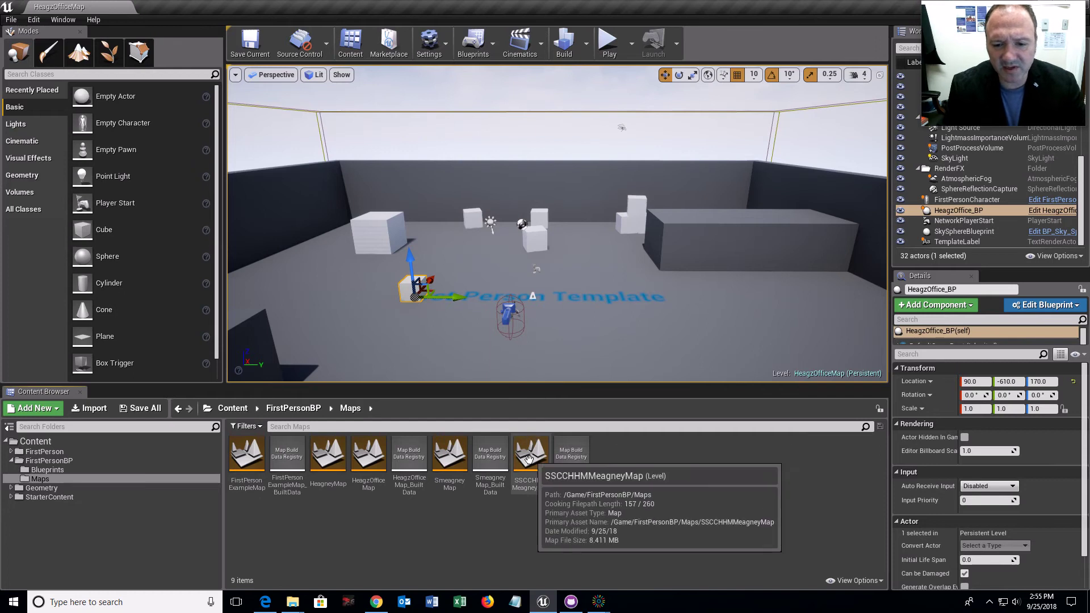
left_click_drag(407, 266, 402, 240)
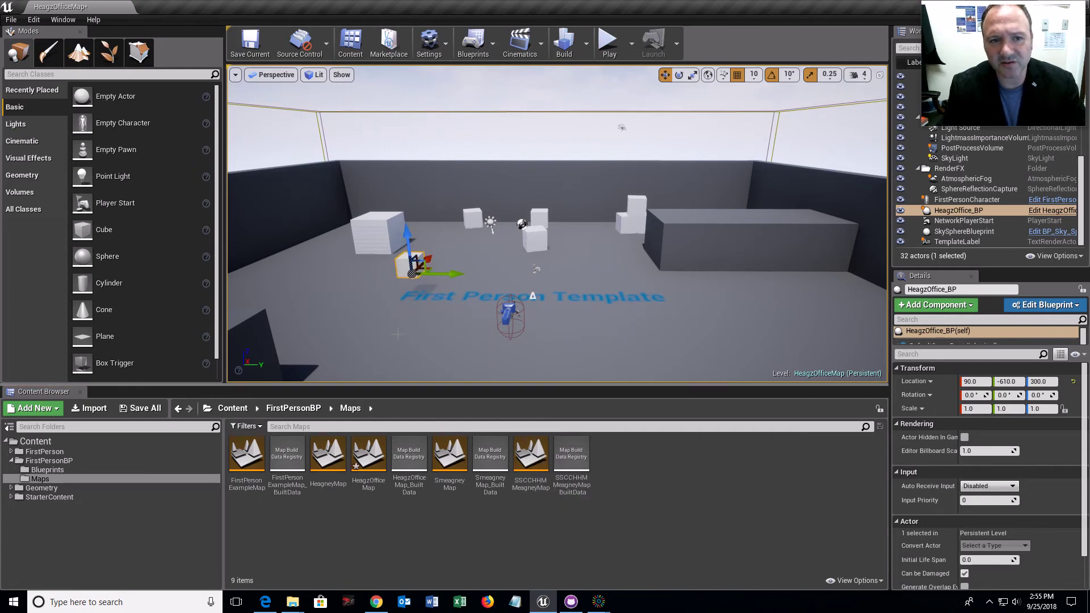
Save the current HeagzOfficeMap level and close the Unreal Editor
left_click(257, 54)
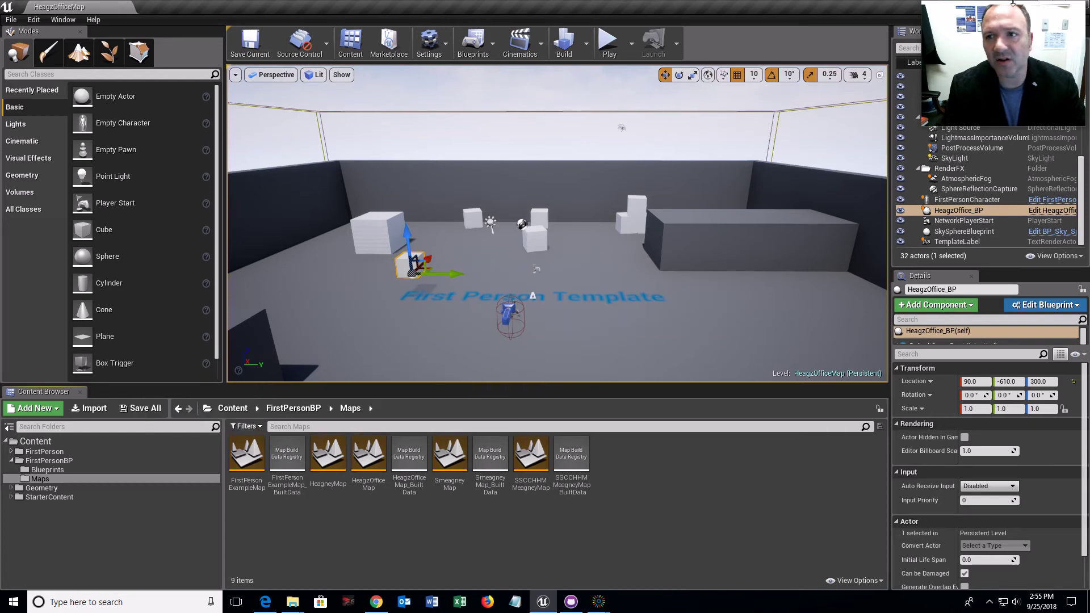
left_click_drag(764, 10, 655, 54)
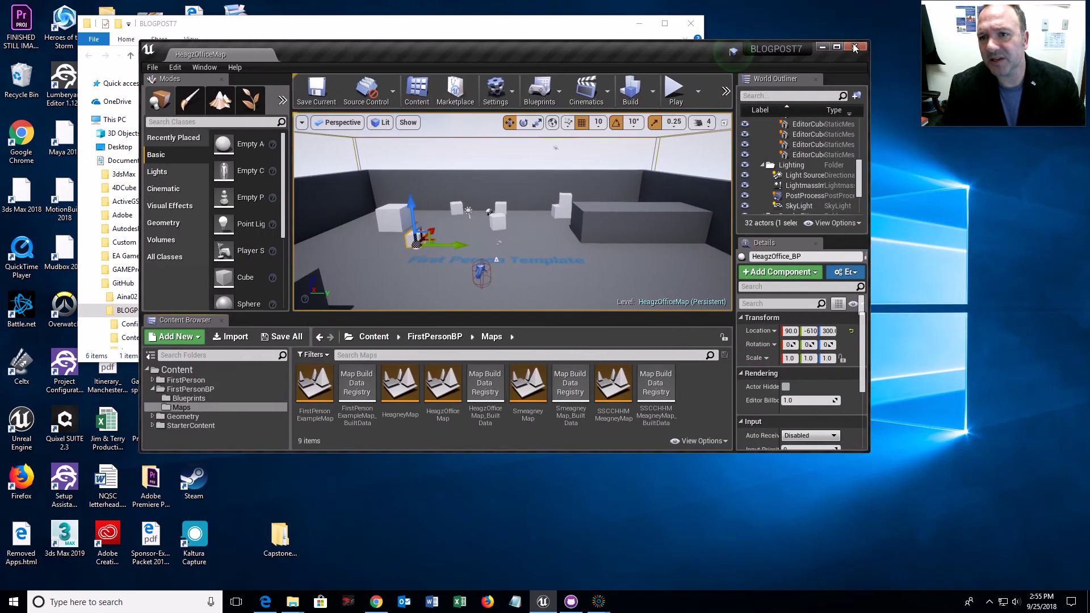
left_click(820, 48)
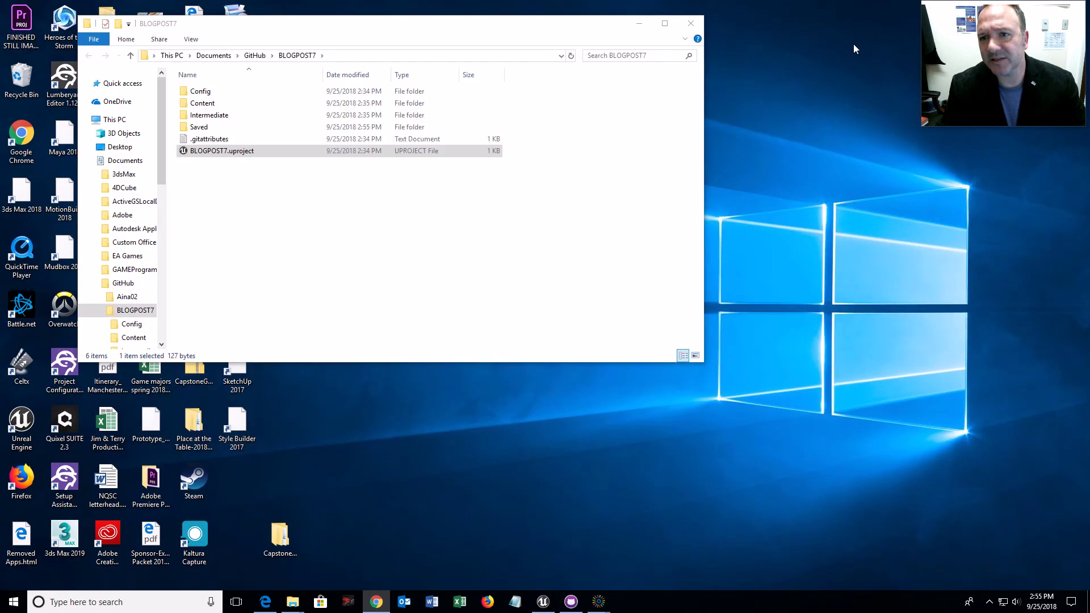
Switch to GitHub Desktop, enlarge its window to fit the full changed-files list, and minimize the BLOGPOST7 folder window
left_click(571, 602)
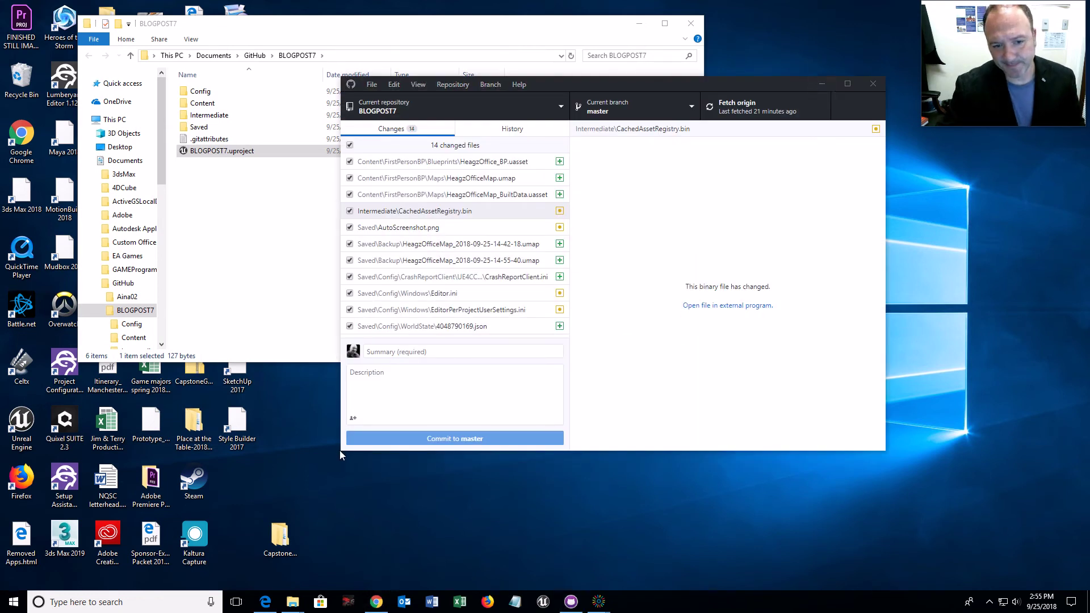
left_click_drag(343, 448, 220, 528)
left_click(641, 21)
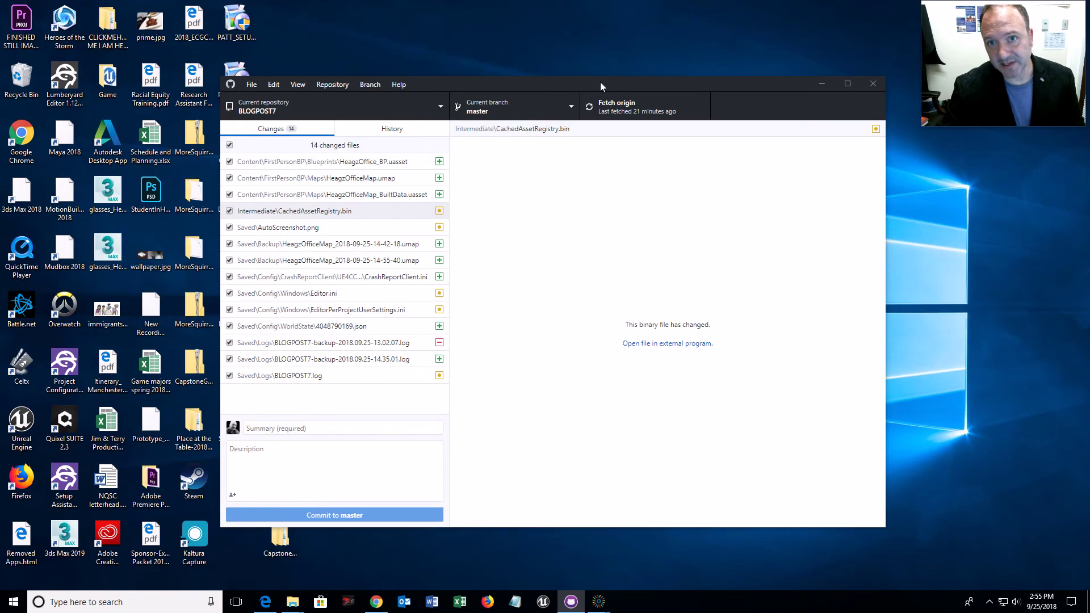
left_click_drag(600, 82, 660, 89)
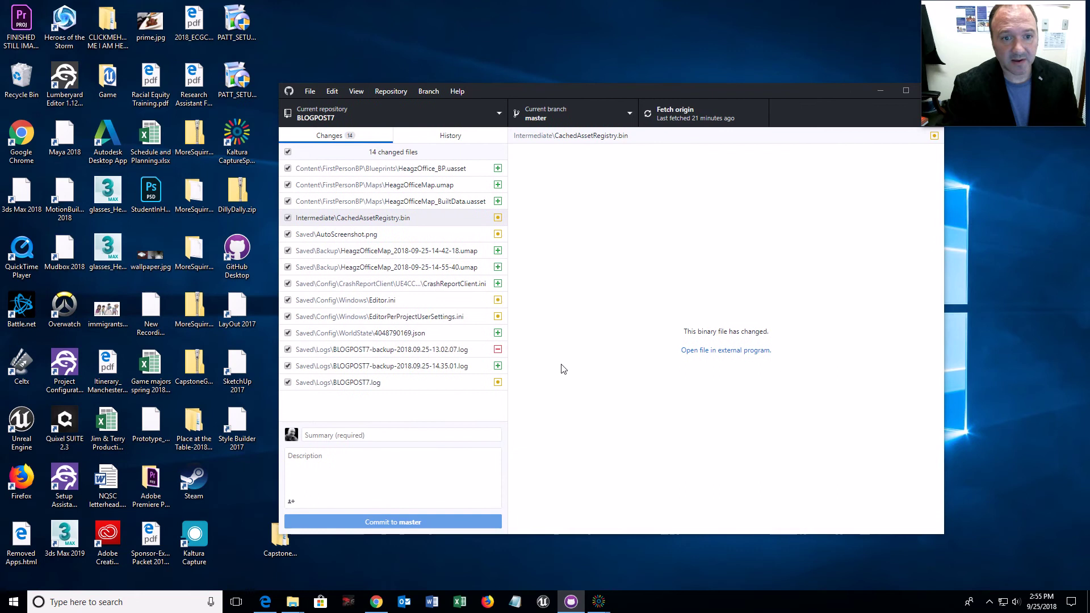
Exclude CachedAssetRegistry.bin, AutoScreenshot.png, Editor.ini, EditorPerProjectUserSettings.ini and BLOGPOST7.log from the commit
left_click(288, 219)
left_click(288, 219)
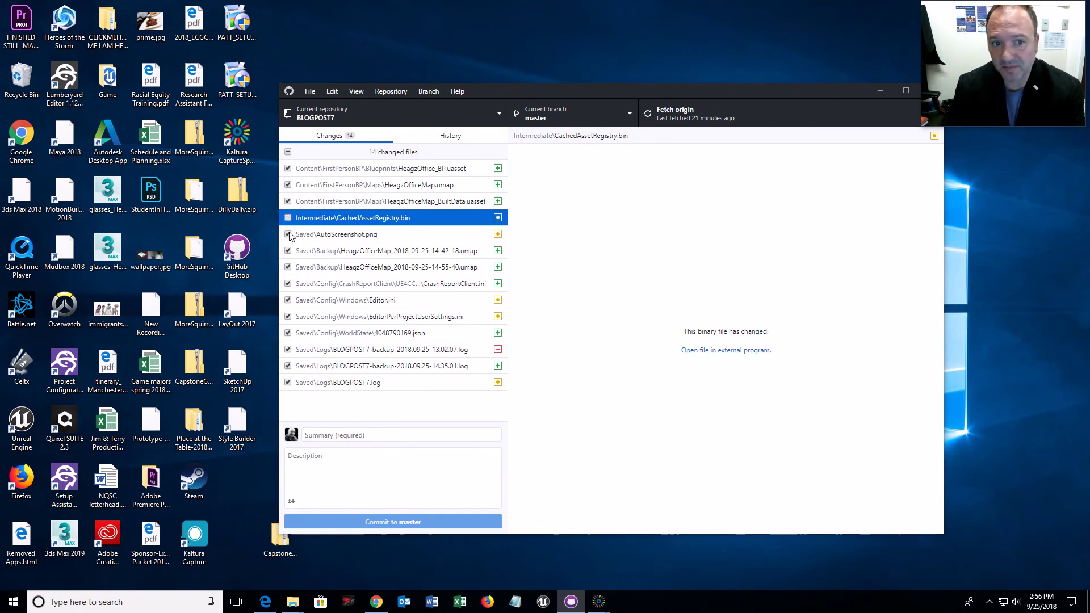
left_click(289, 235)
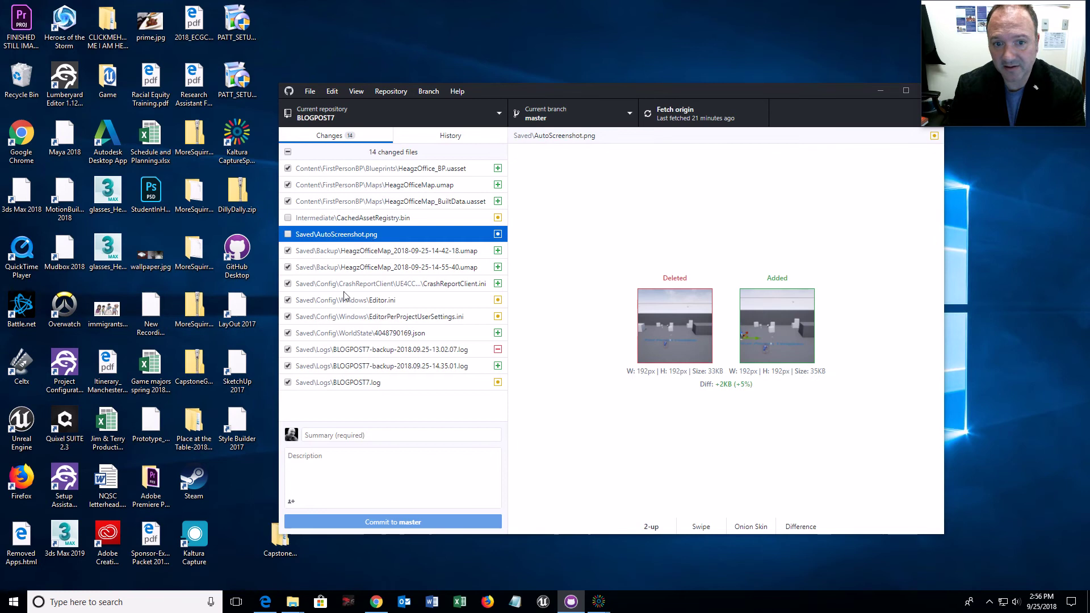
left_click(288, 301)
left_click(288, 300)
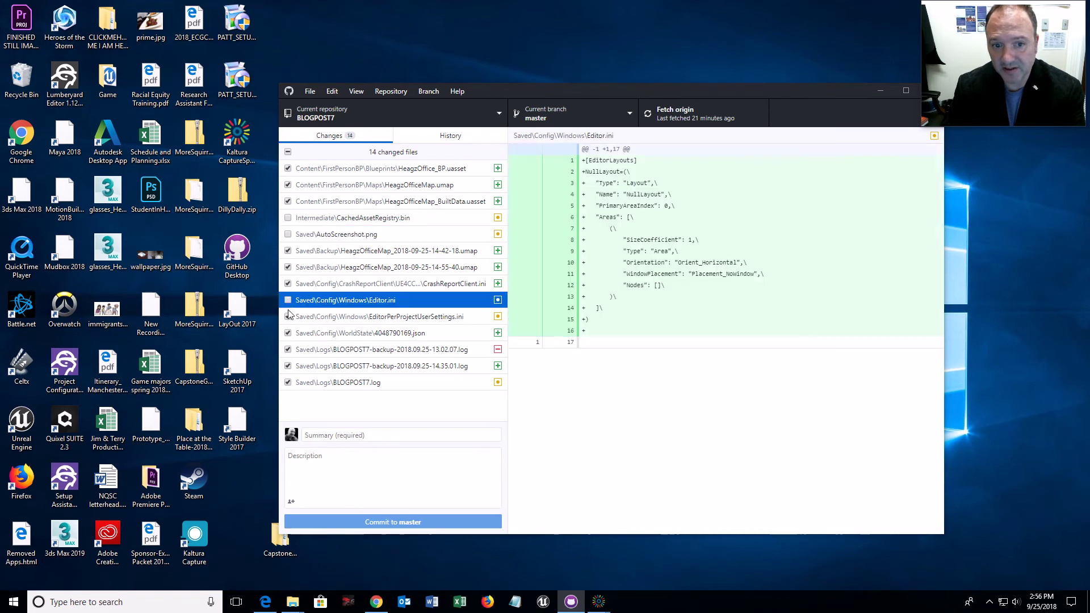
left_click(288, 317)
left_click(288, 317)
left_click(288, 382)
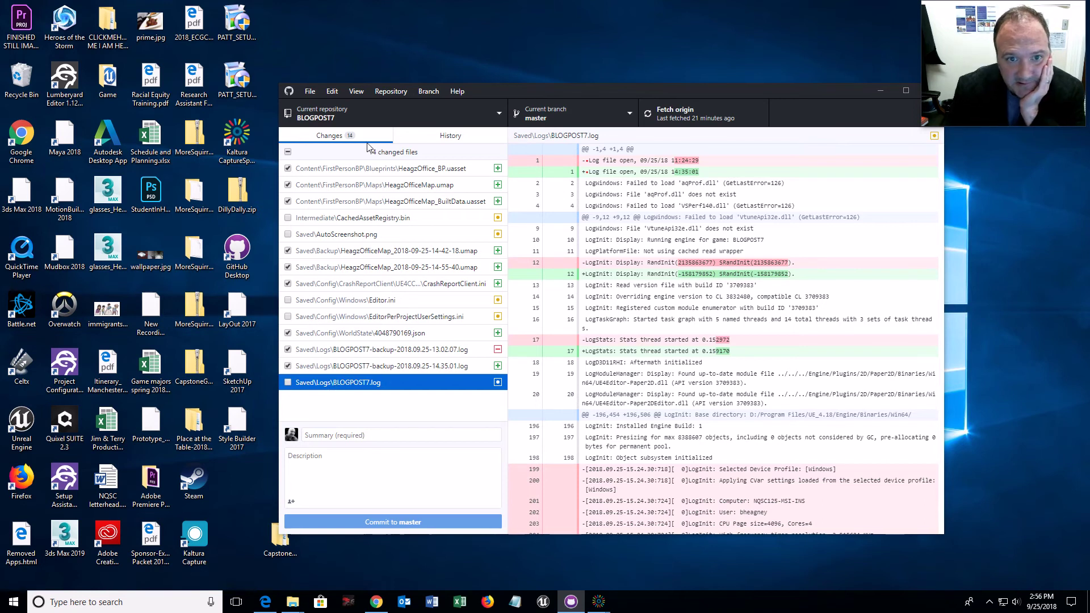
Enter the commit summary as the owner's surname in possessive form followed by "Office Time"
left_click(352, 435)
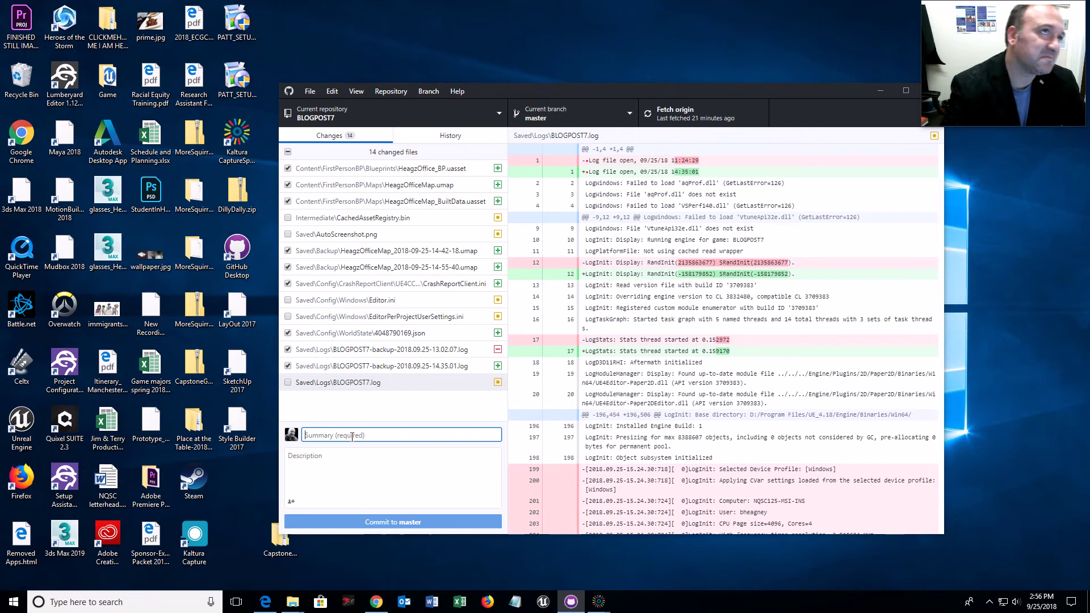
type("Heagney's Offi")
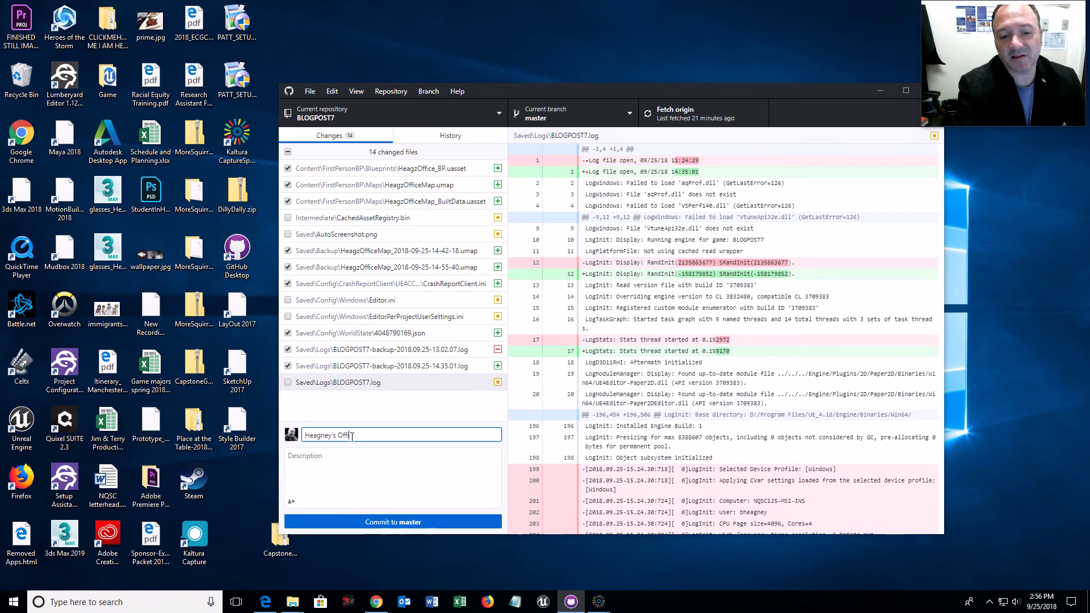
type("ce Ti")
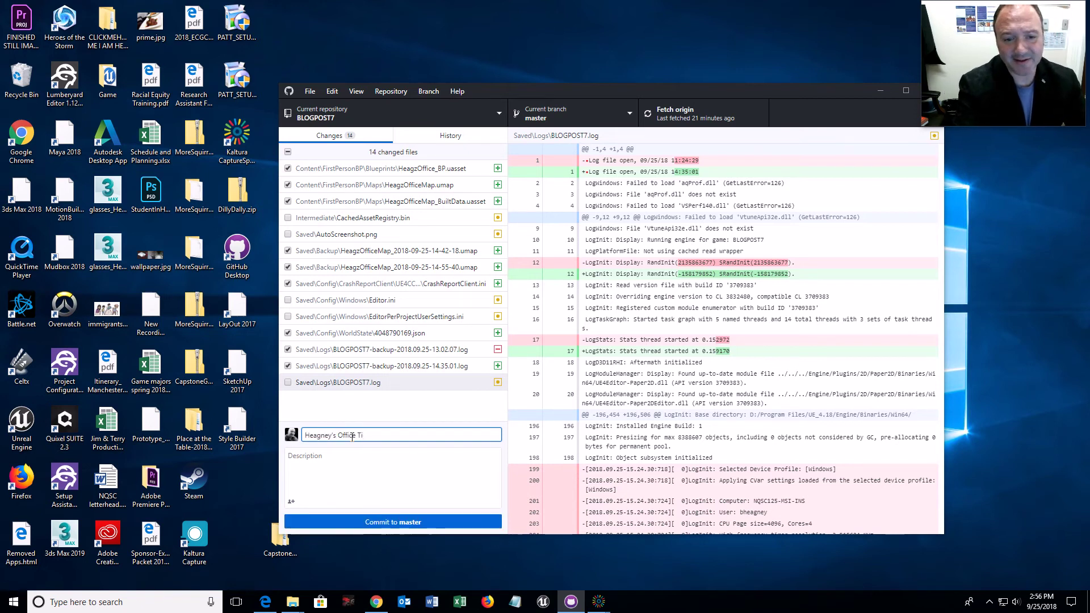
type("me")
Describe the commit as "Added HeagzOffice stuff (map and blueprint)." and commit the checked files to master
left_click(351, 462)
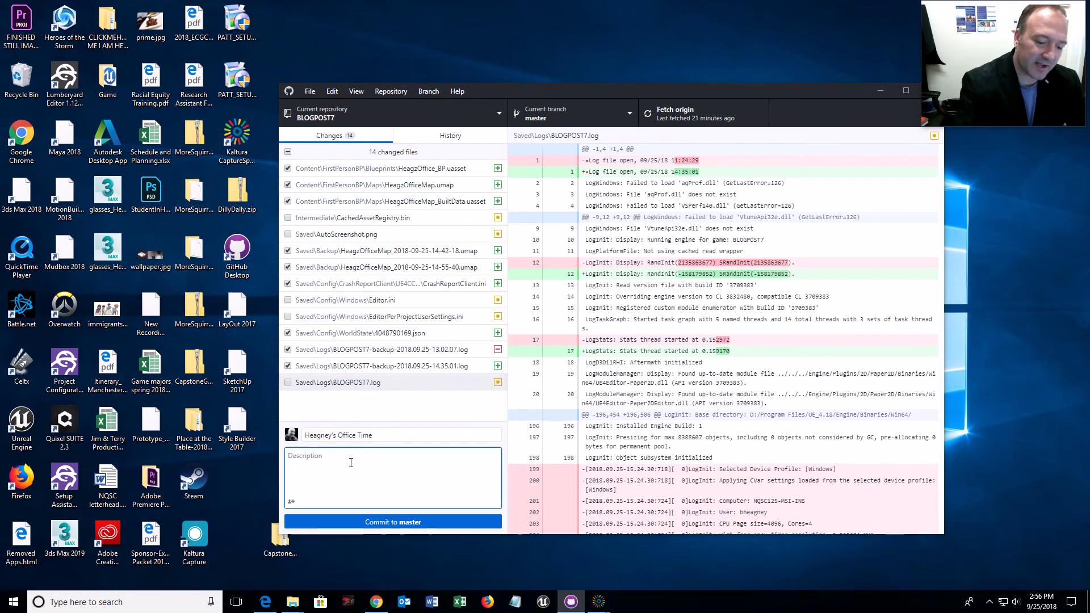
type("Added ")
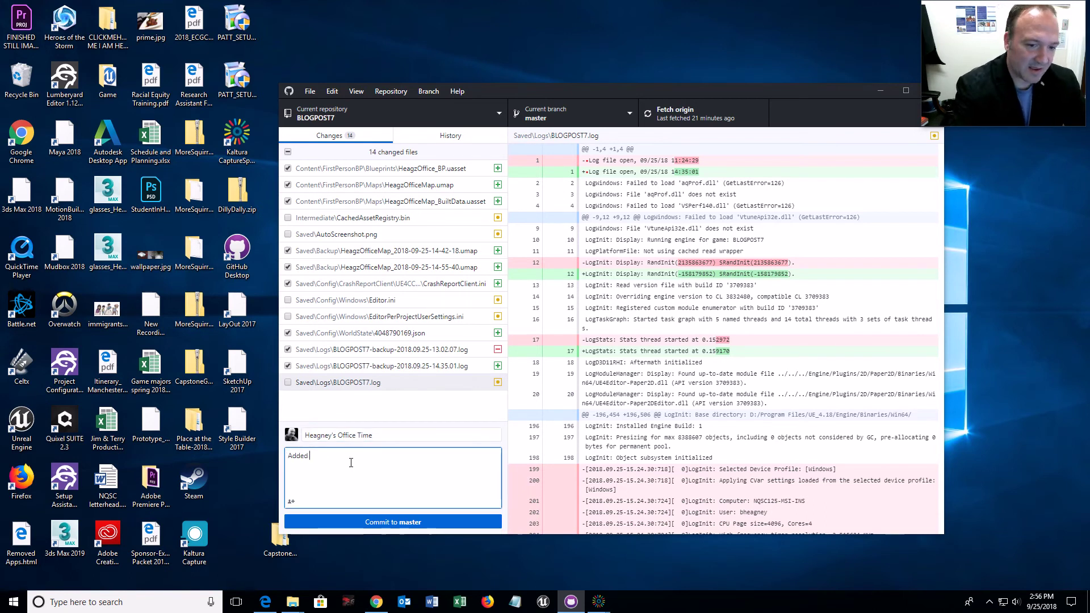
type("Heag")
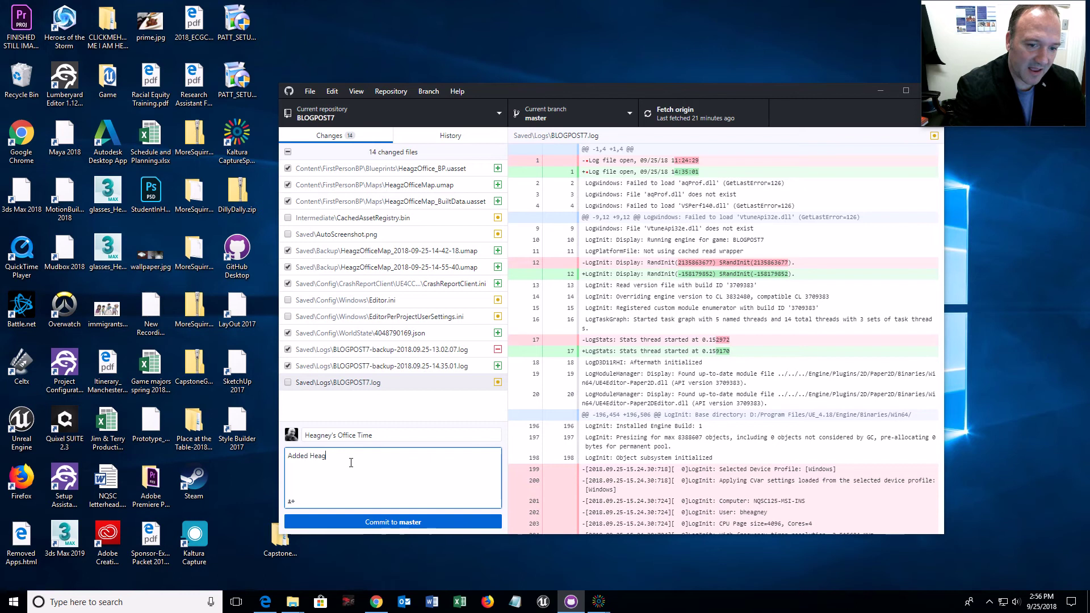
type("zOffice ")
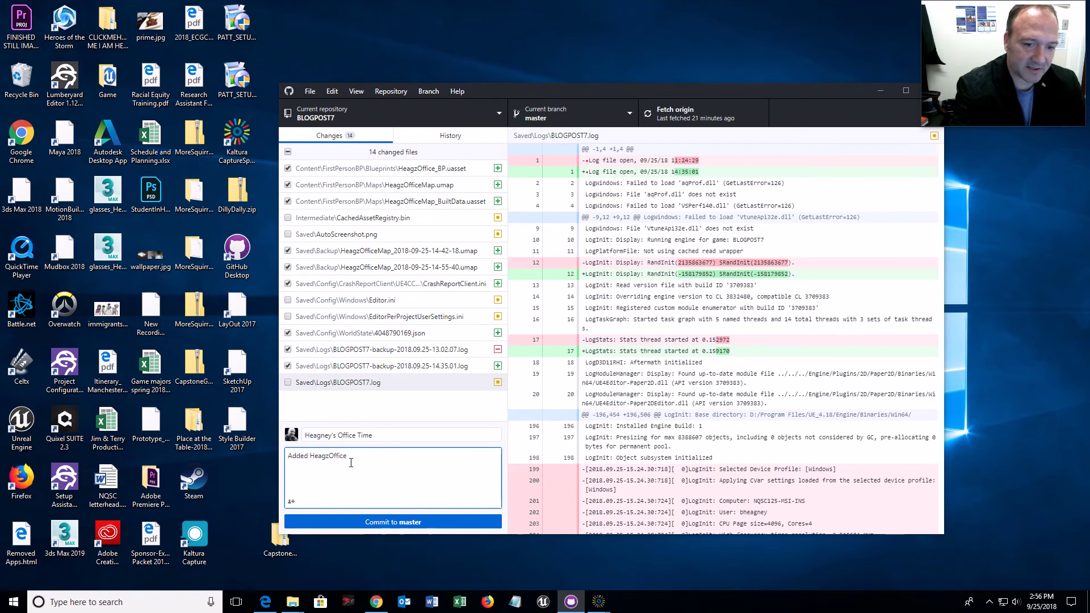
type("stuff (")
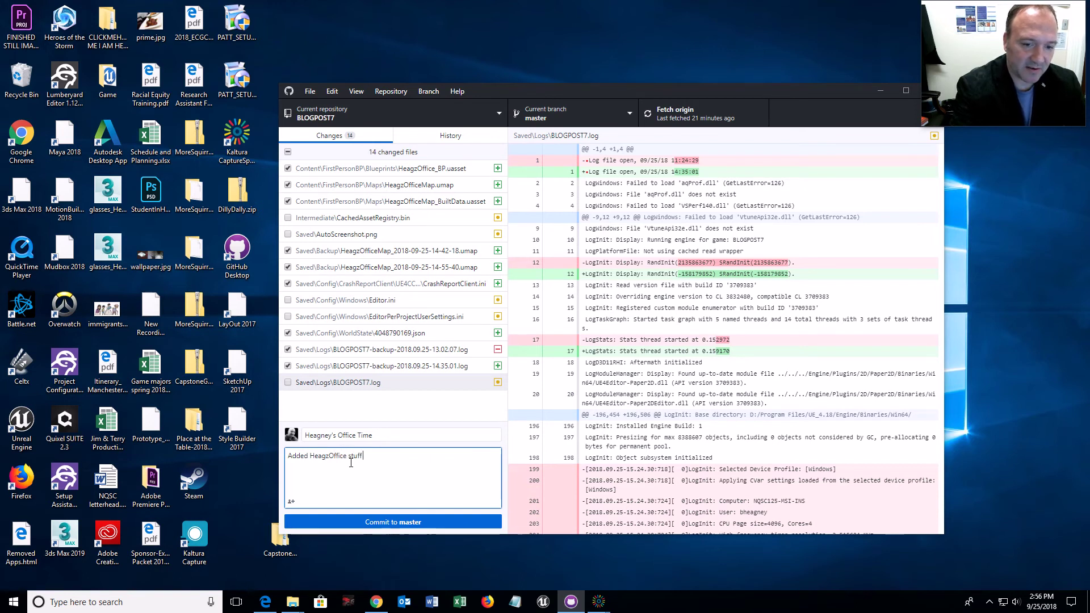
type("map and")
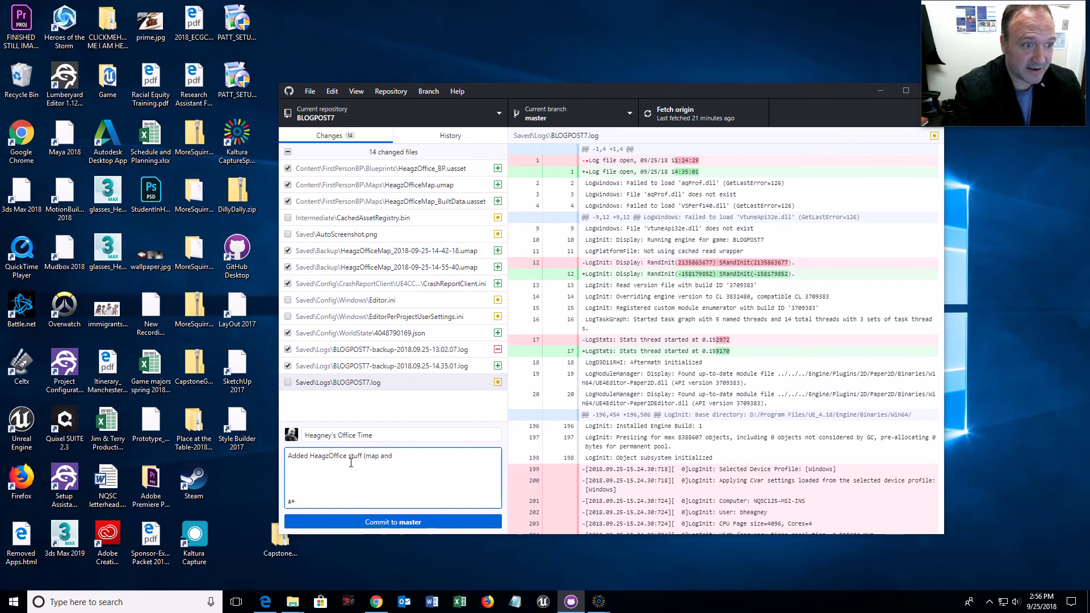
type(" blueprint).")
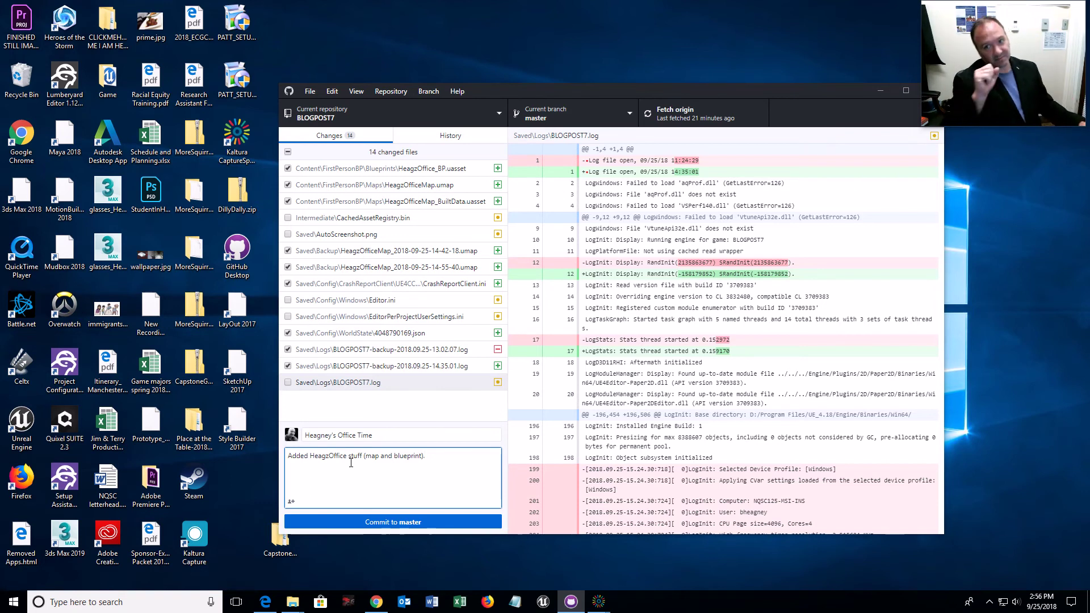
left_click(373, 523)
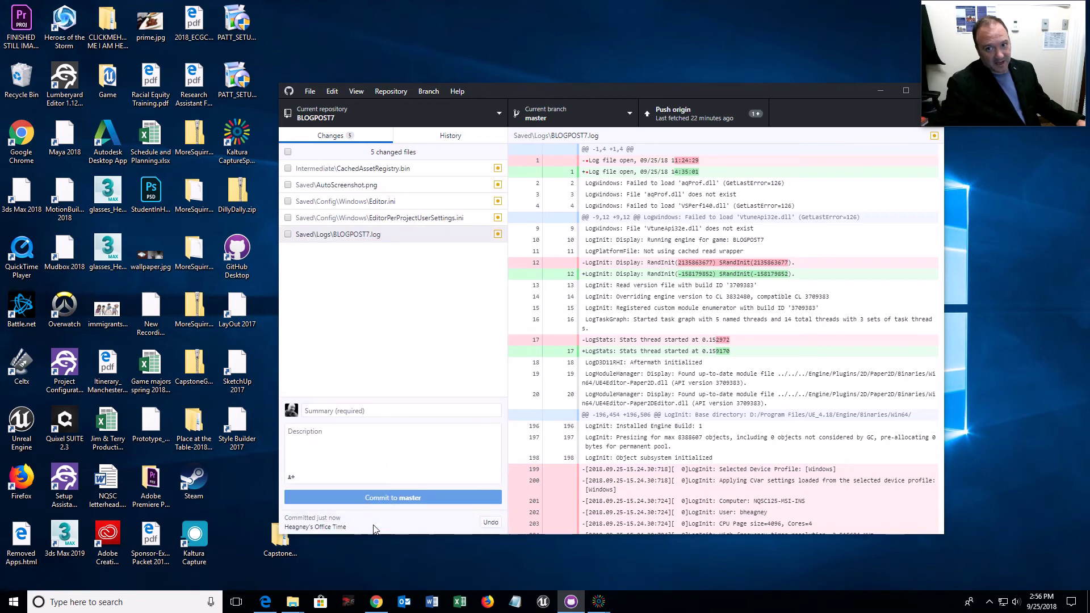
Try to push the commit to origin, and pull the remote changes into the BLOGPOST7 repository
left_click(711, 115)
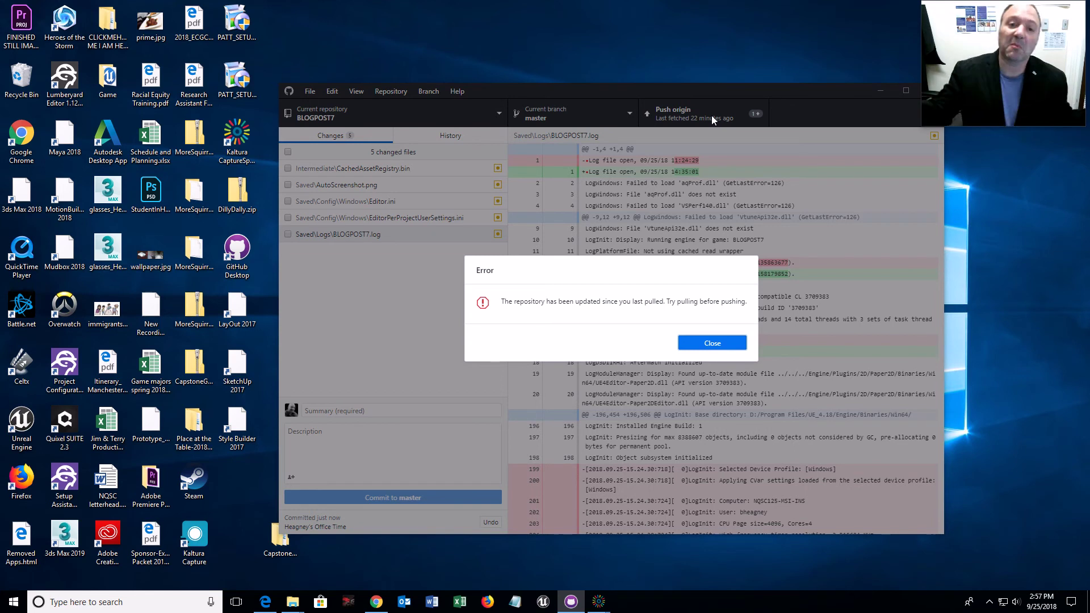
left_click(710, 344)
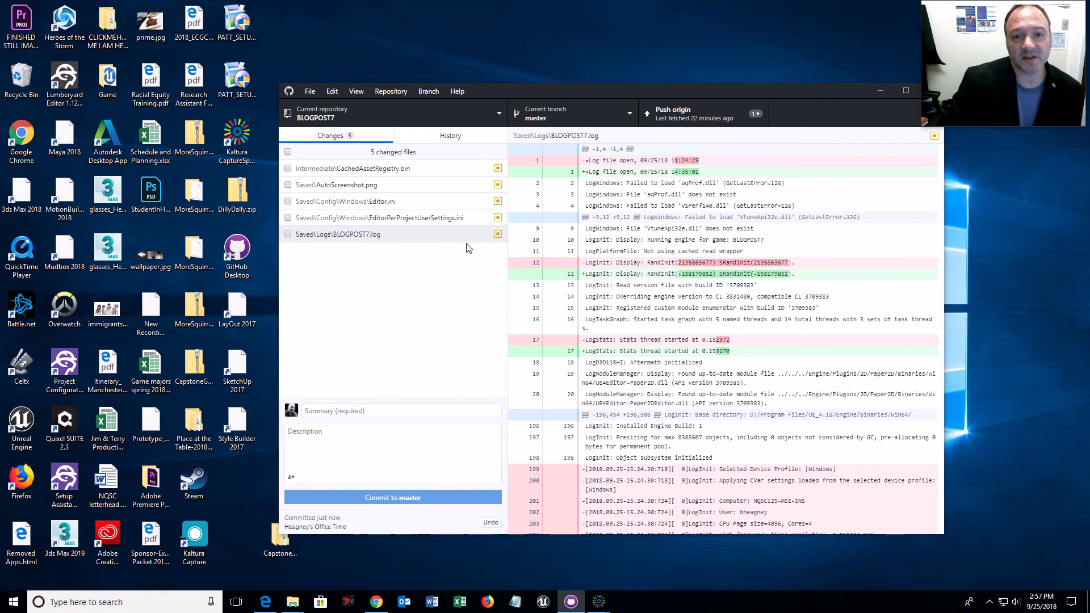
left_click(386, 90)
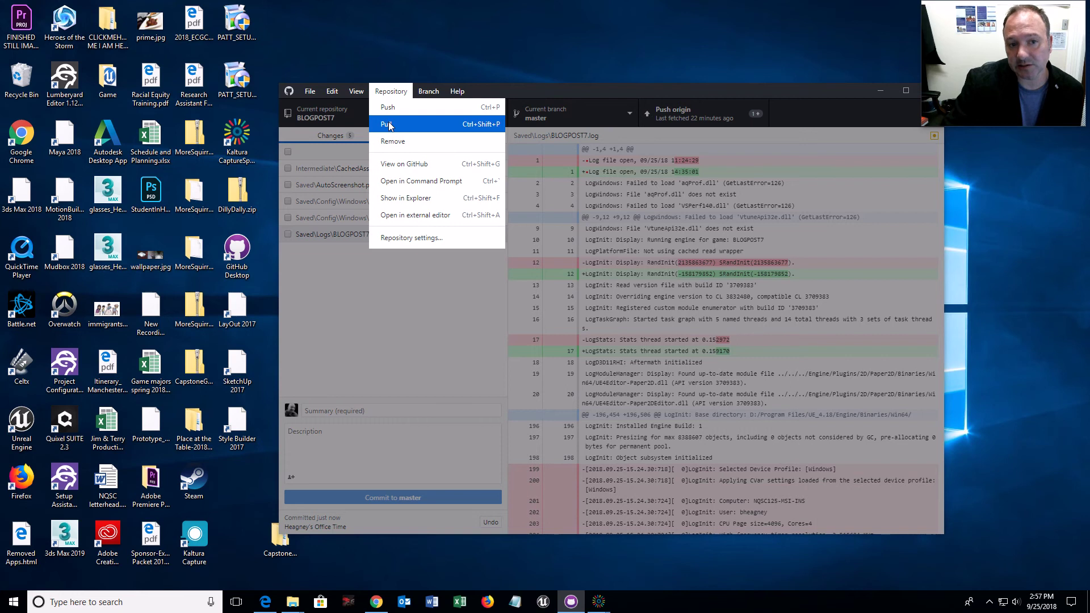
left_click(386, 124)
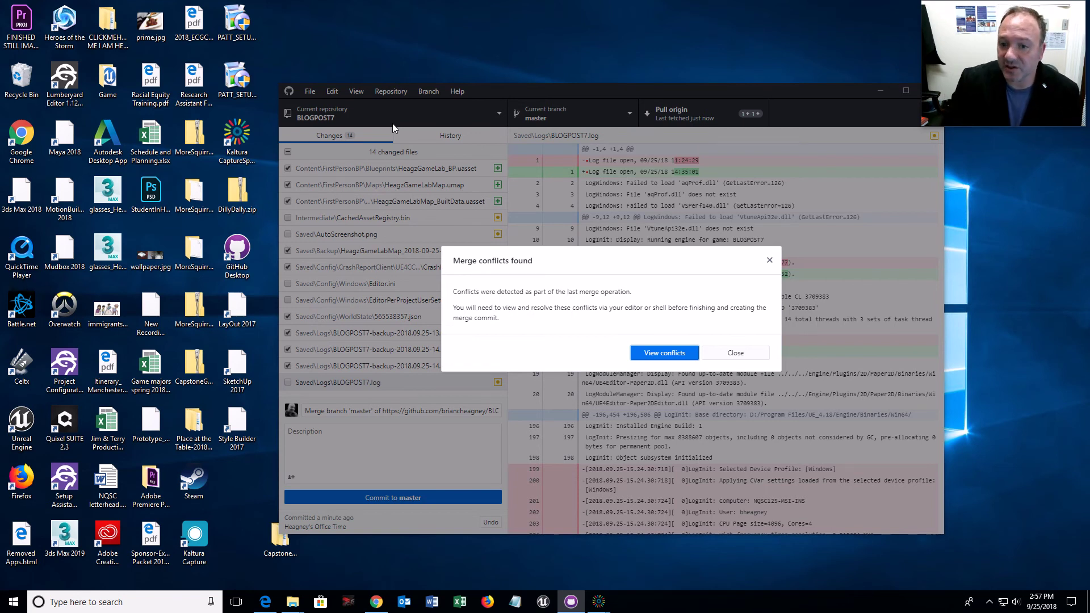
View the merge conflicts and exclude the three conflicting BLOGPOST7 backup logs (13.02.07, 14.35.01 and 14.47.52) from the merge commit
left_click(665, 353)
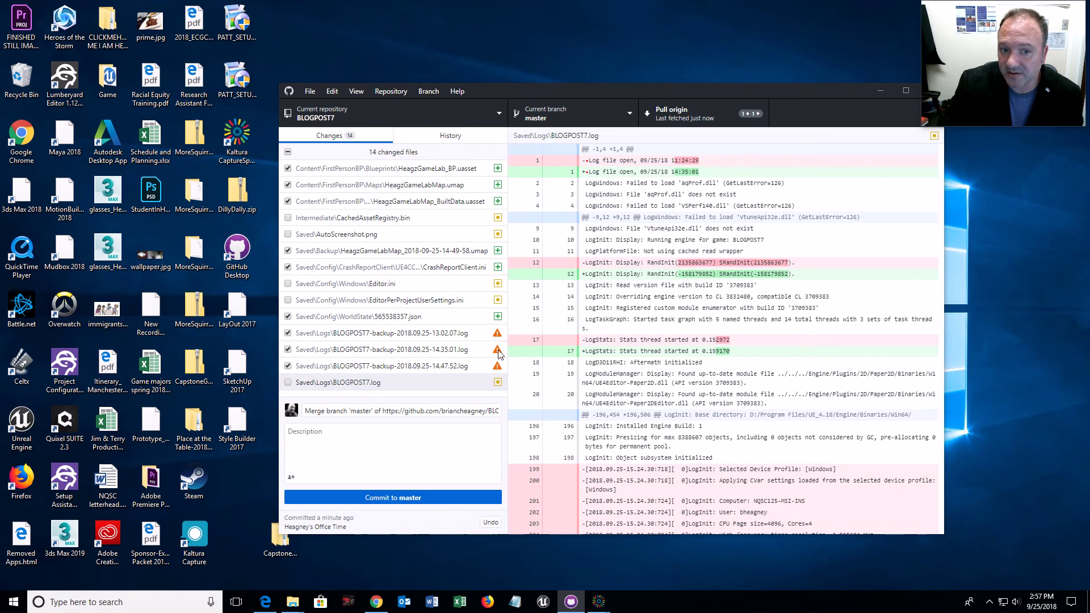
left_click(288, 335)
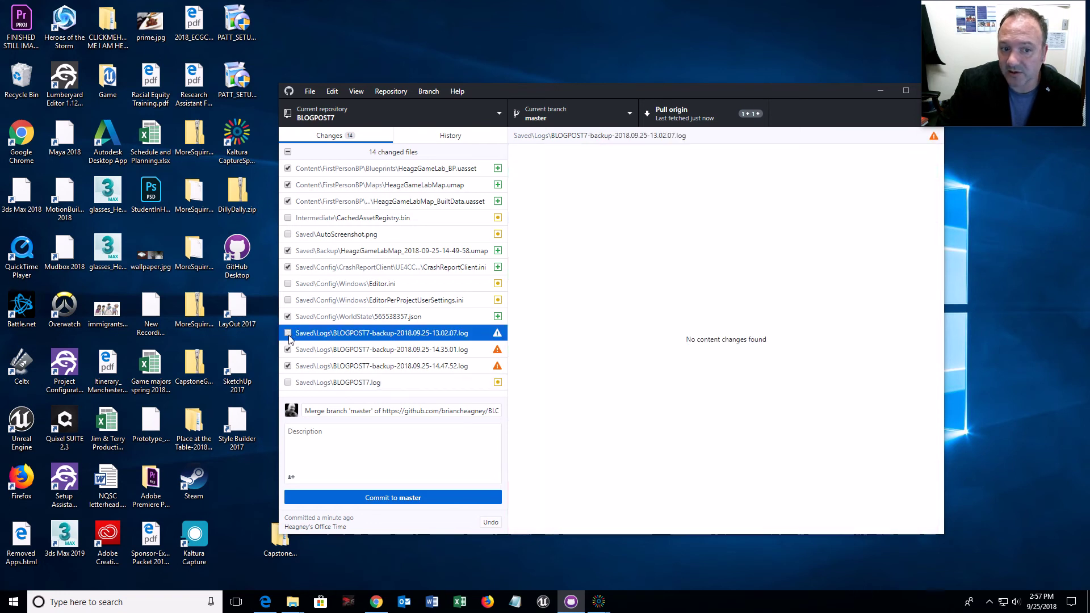
left_click(288, 349)
left_click(288, 366)
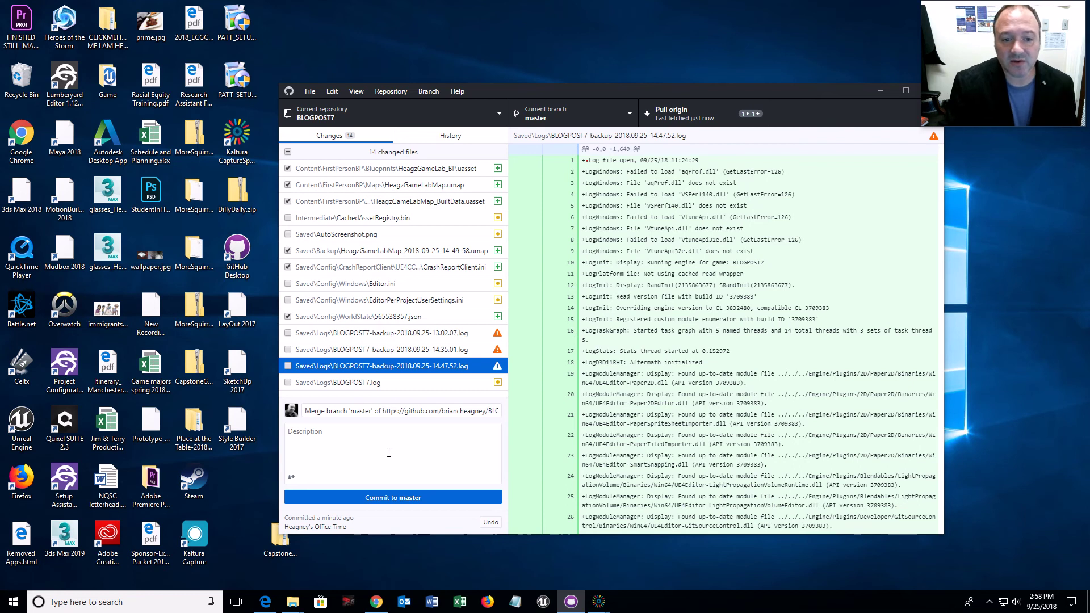
Describe the merge commit as "Git Hub made me uncheck the conflicts after I added Heagz Map and Blueprints."
left_click(343, 440)
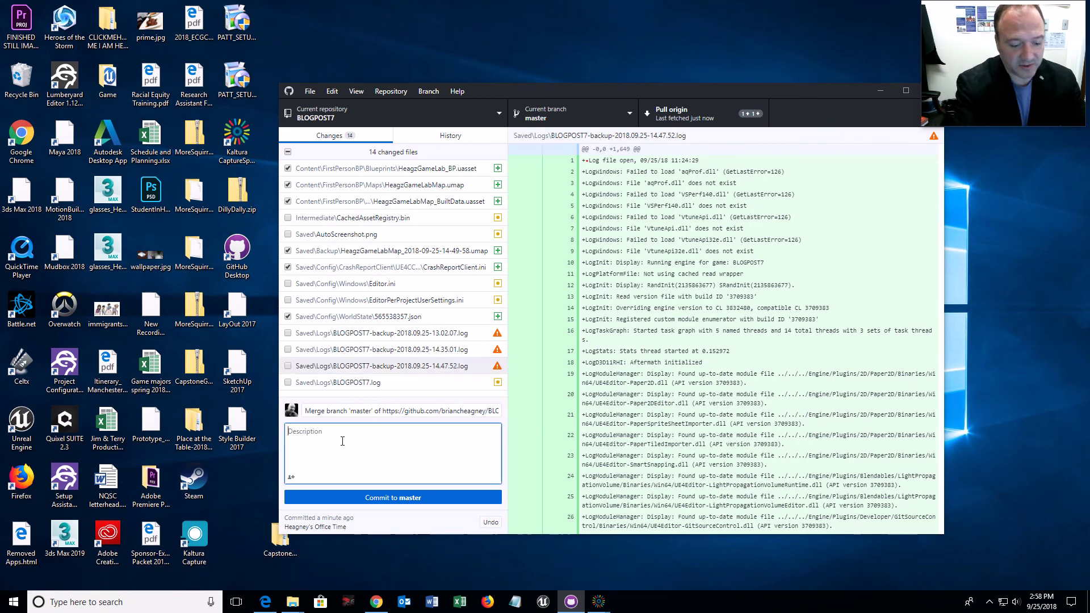
type("Git H")
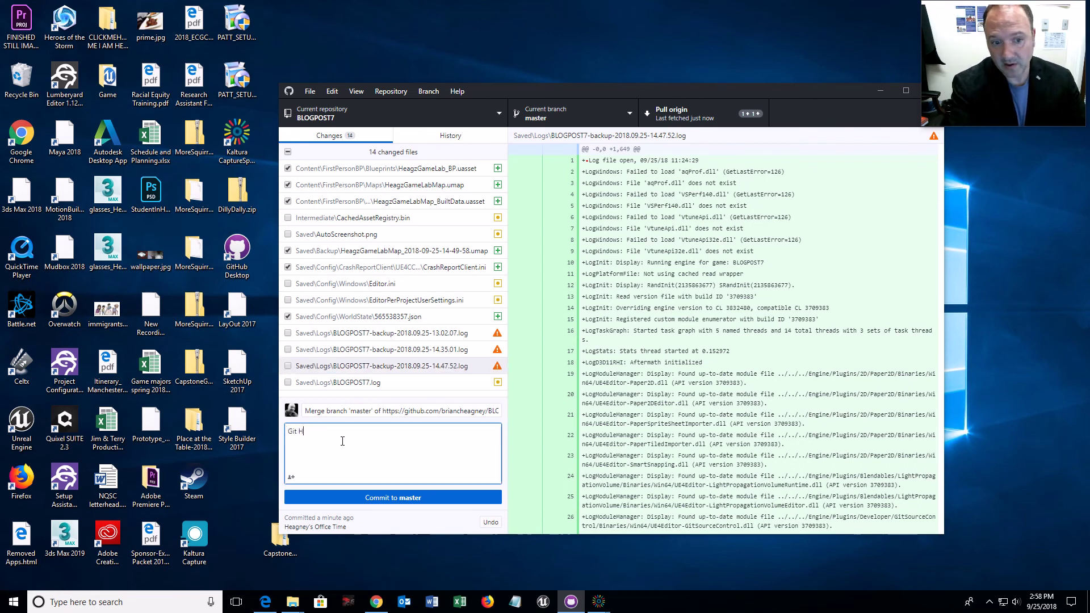
type("ub made me")
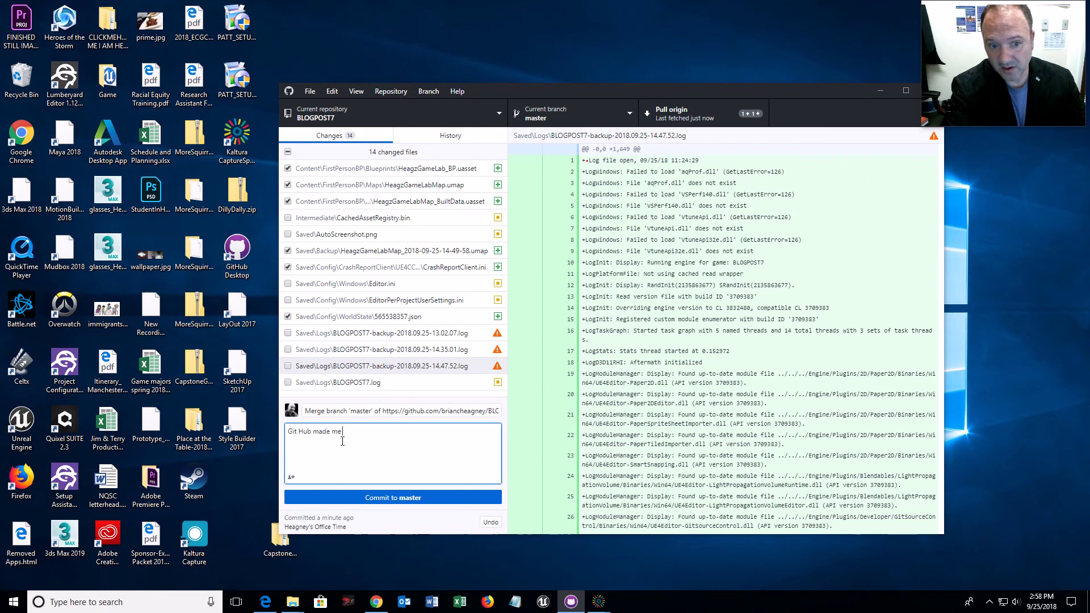
type(" uncheck the conflicts.")
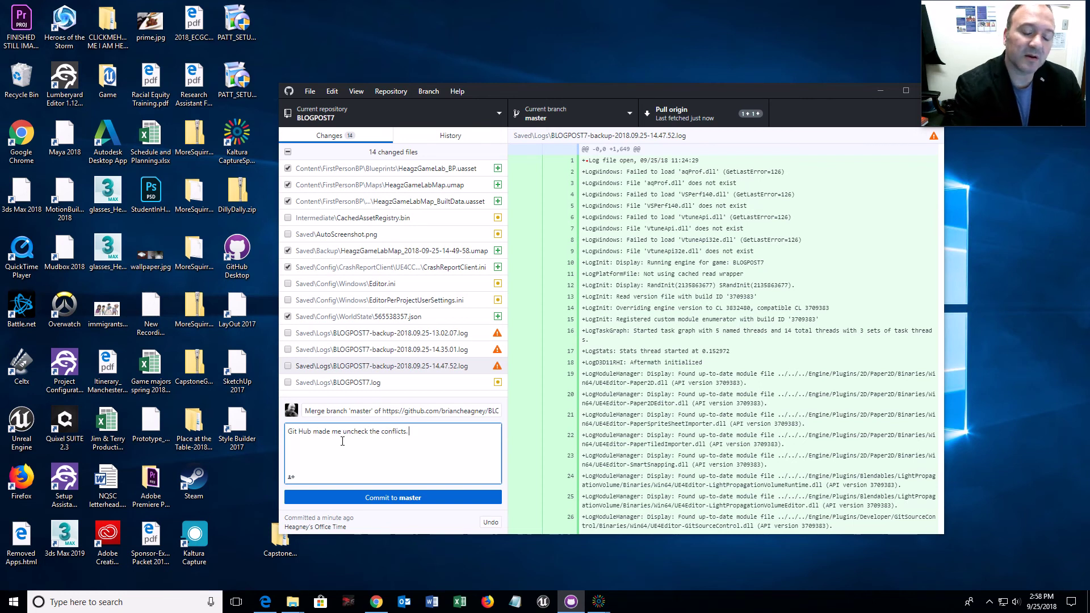
key("BackSpace")
key("BackSpace")
type("aft")
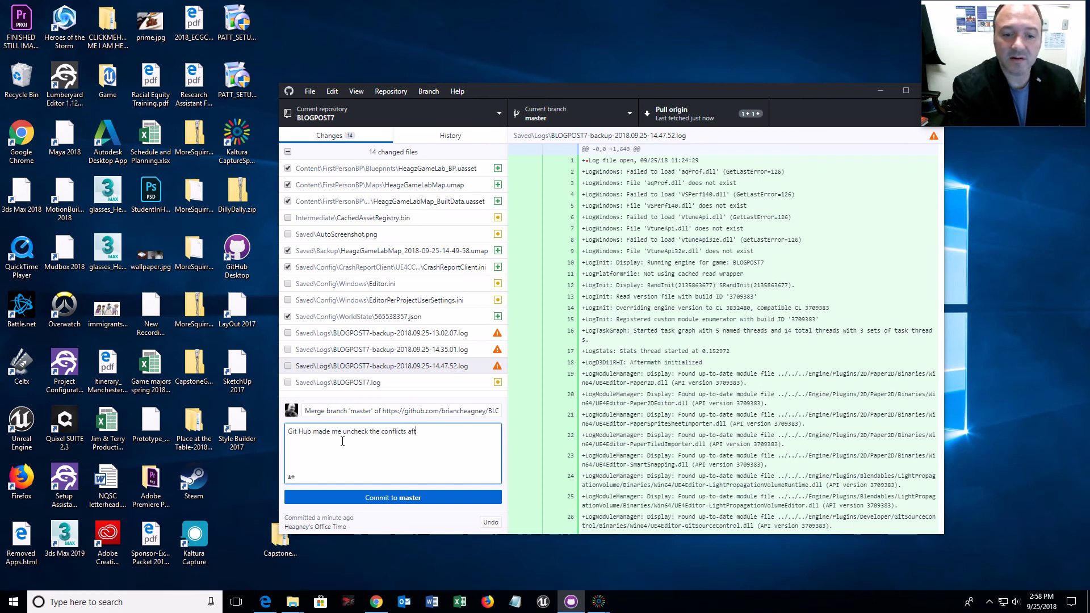
type("er I crea")
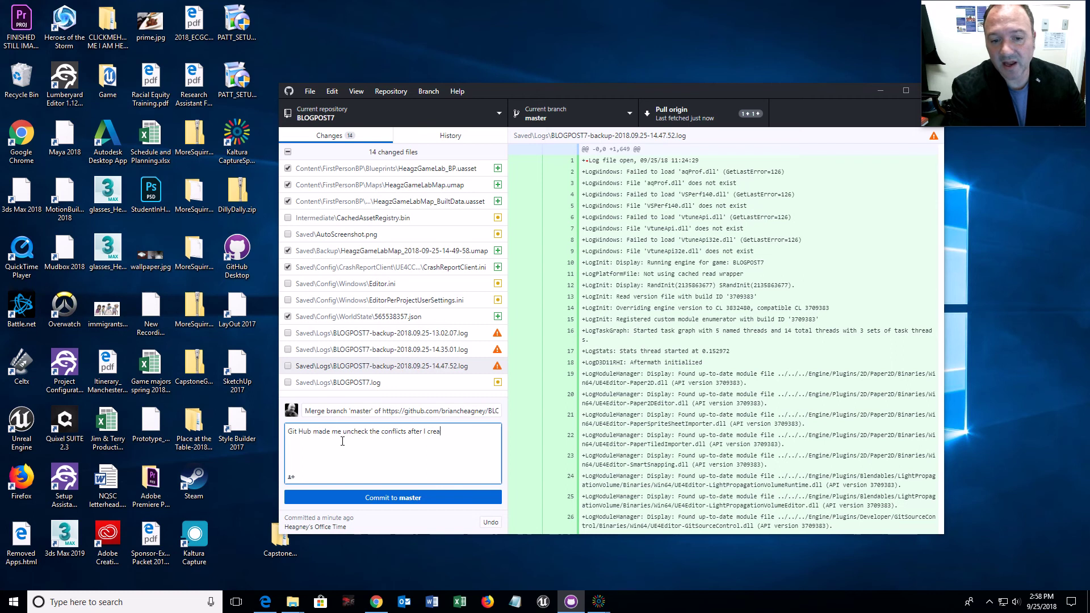
key("BackSpace")
key("BackSpace")
key("BackSpace")
key("BackSpace")
type("added Heag")
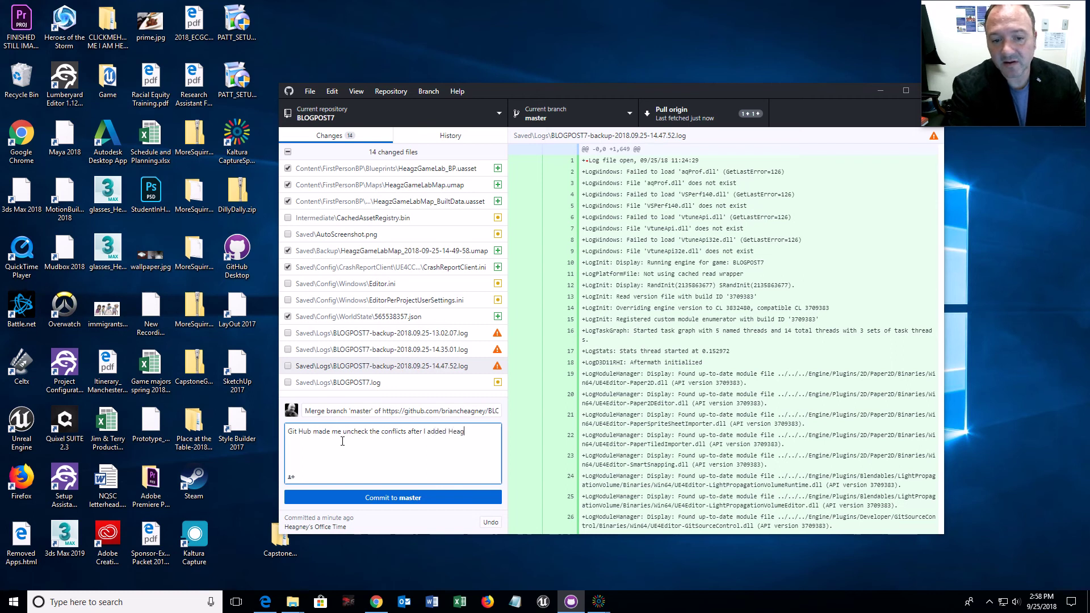
type("z Map and ")
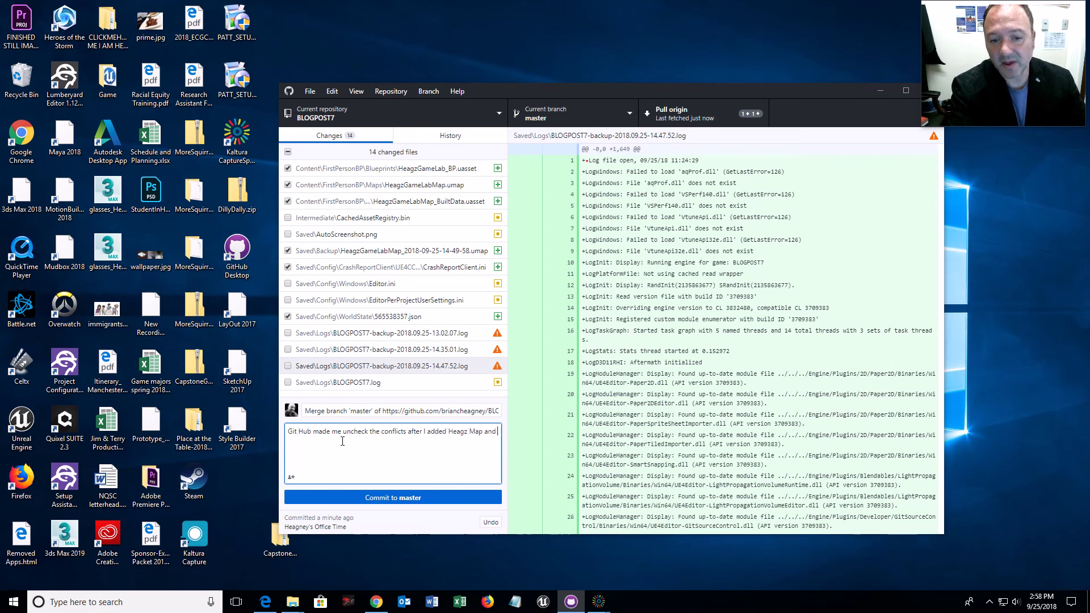
type("Blueprint")
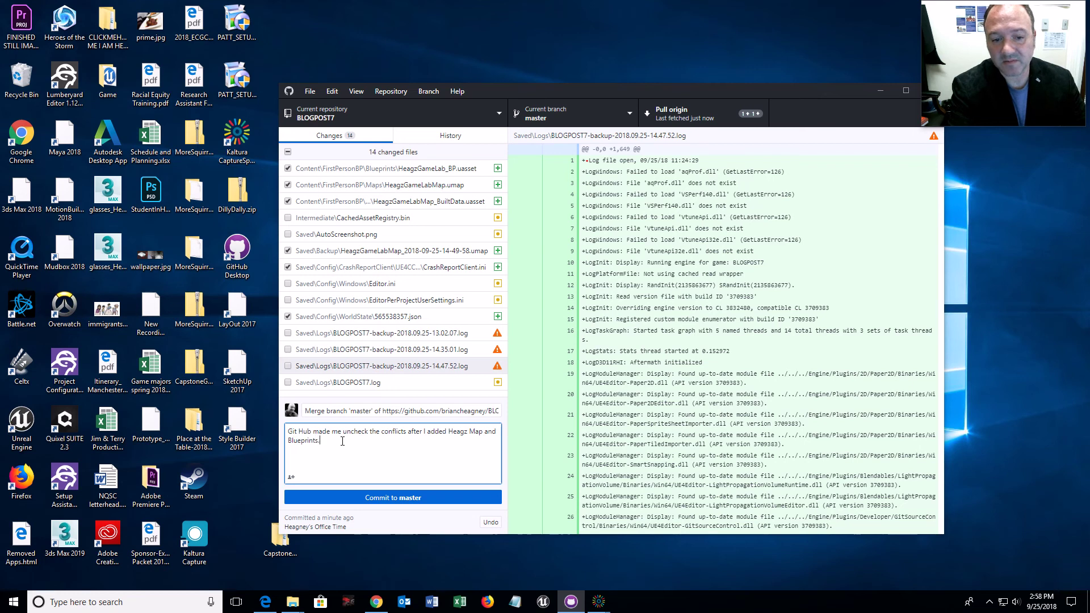
type("s.")
Commit the merge to master and push the BLOGPOST7 commits to origin
left_click(391, 499)
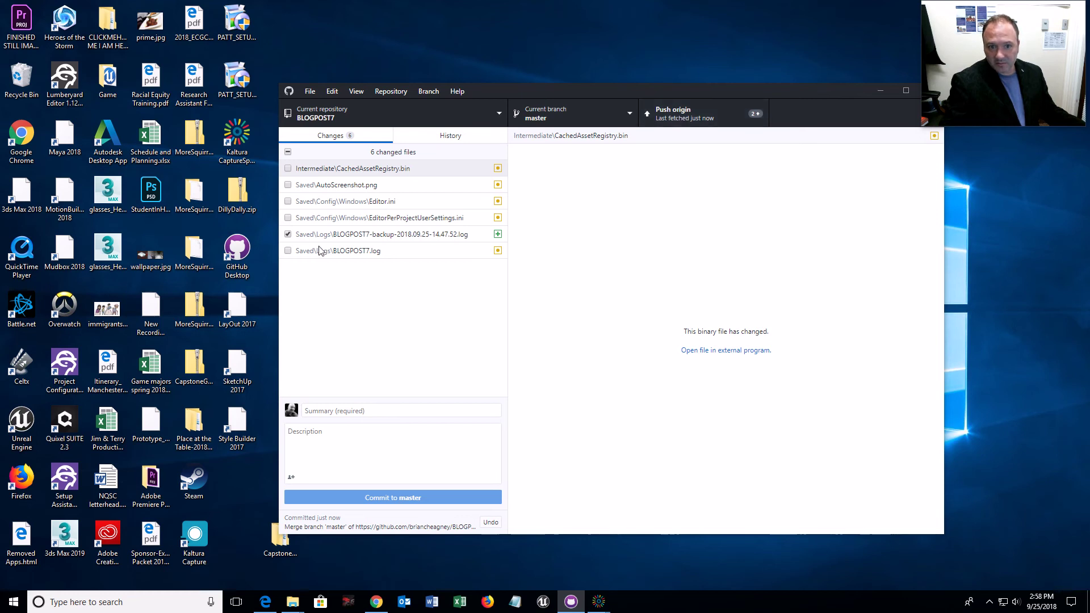
left_click(703, 121)
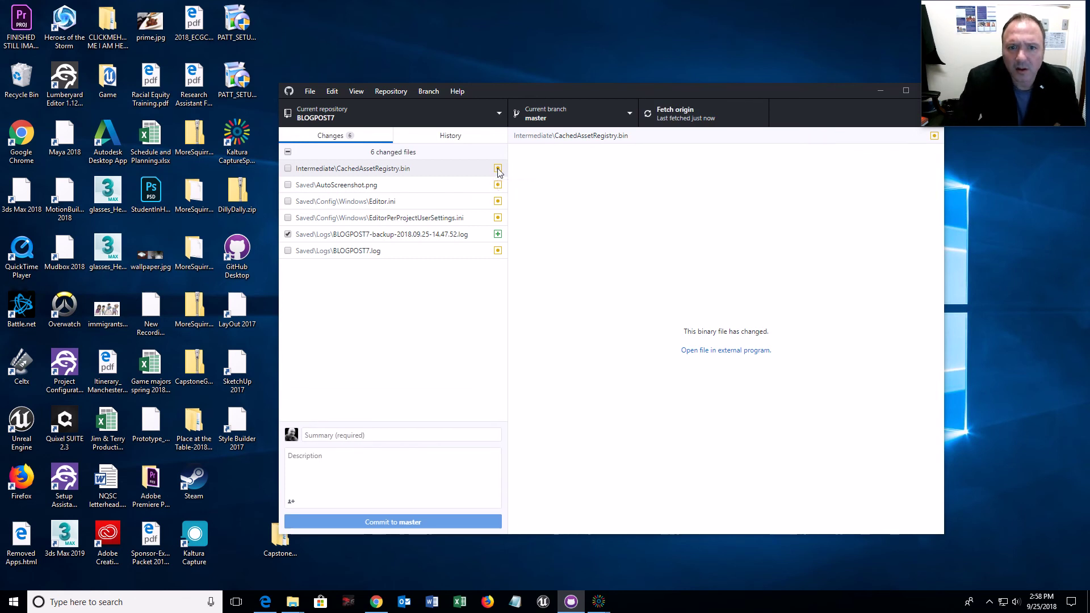
key("Down")
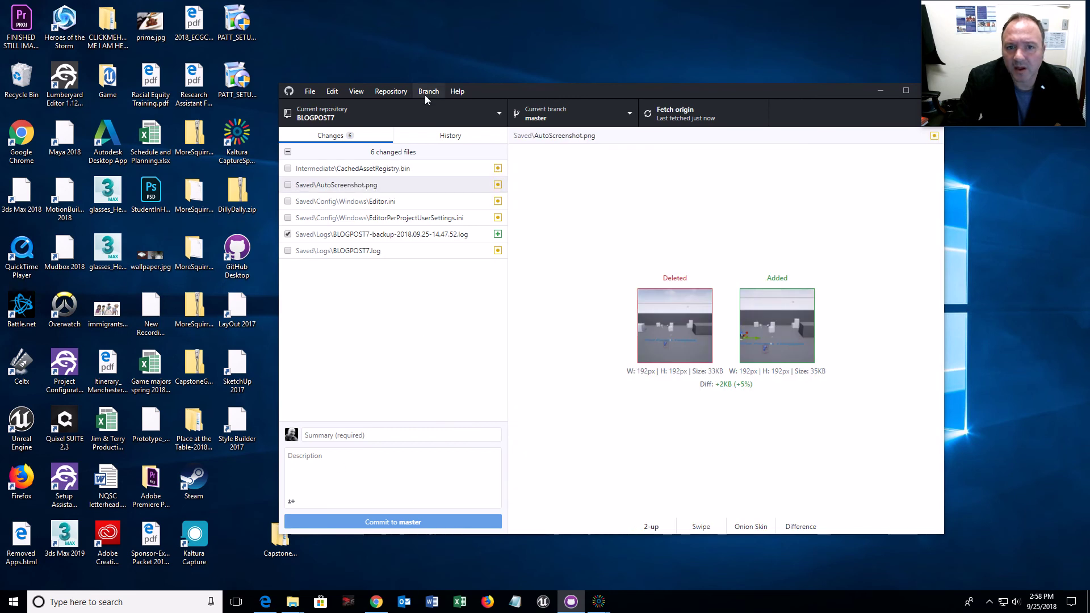
Remove the local BLOGPOST7 repository, also moving its files to the Recycle Bin
left_click(392, 93)
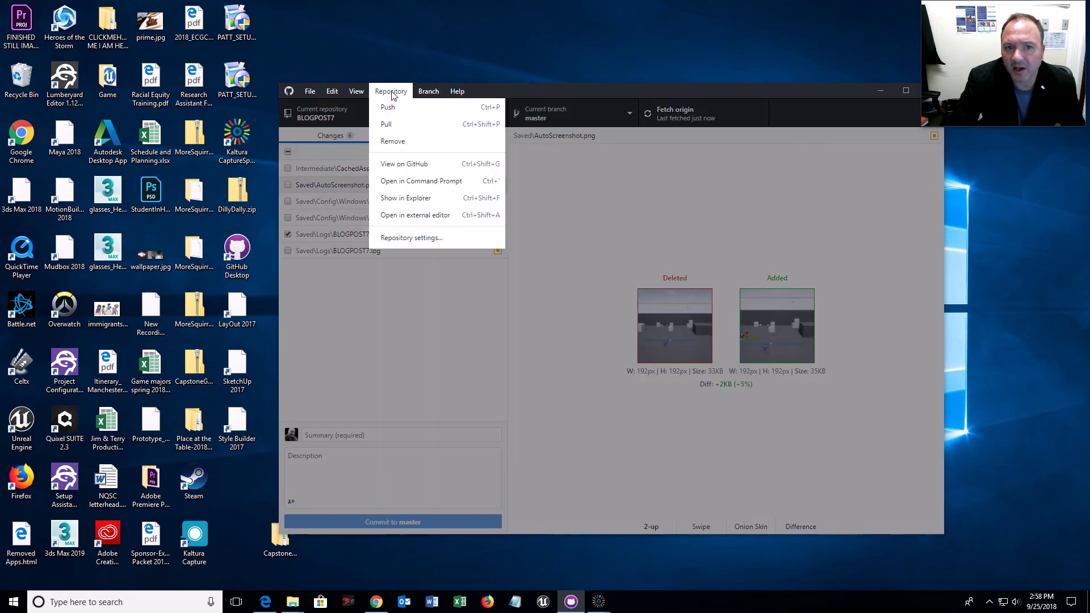
left_click(396, 140)
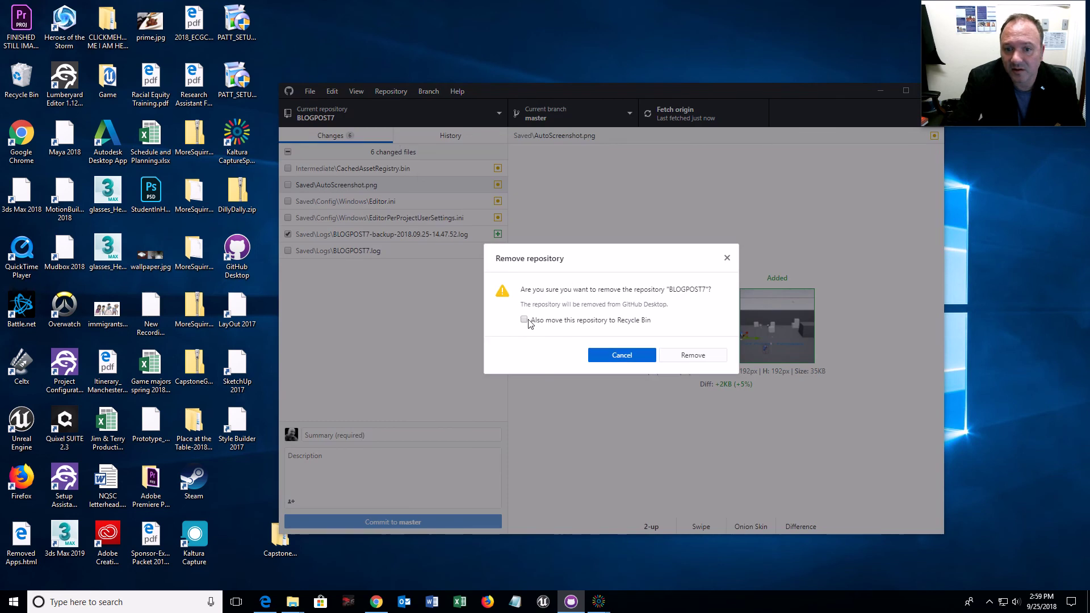
left_click(532, 323)
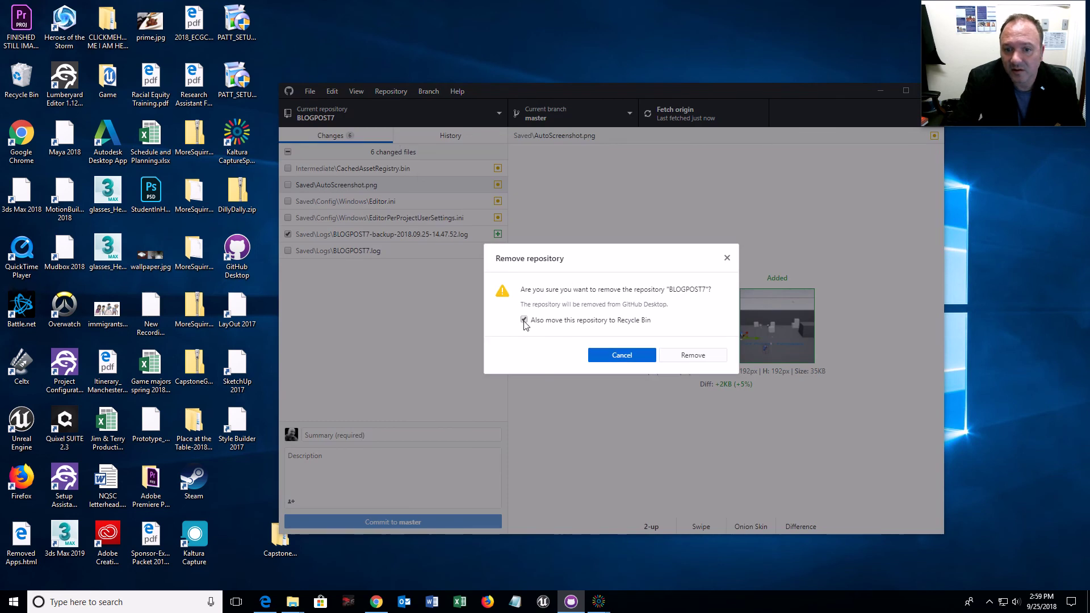
left_click(674, 357)
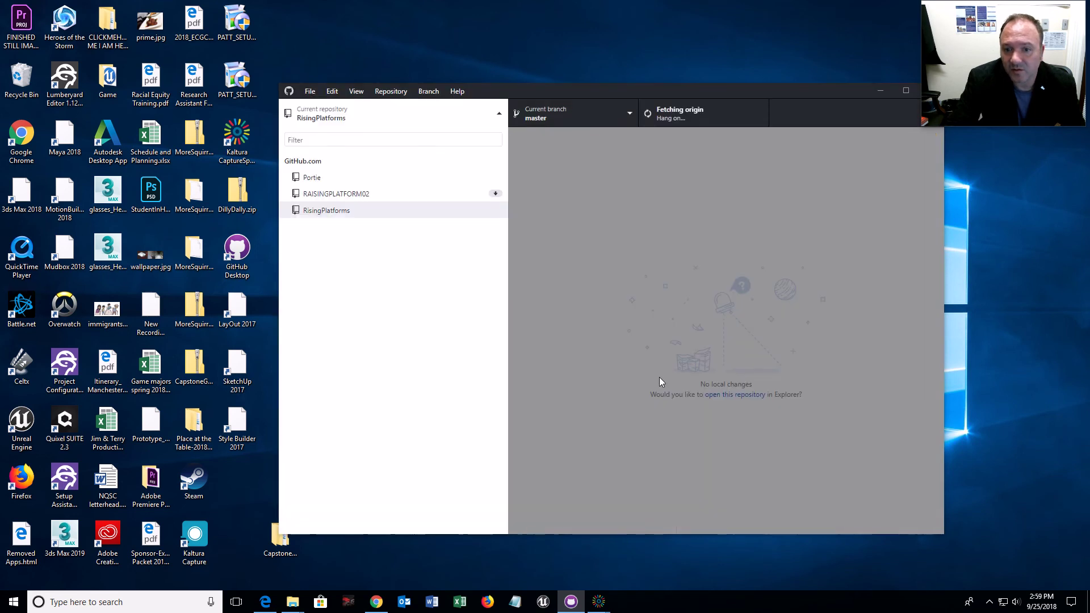
Clone the BLOGPOST7 repository from GitHub.com into the default local GitHub folder
left_click(382, 93)
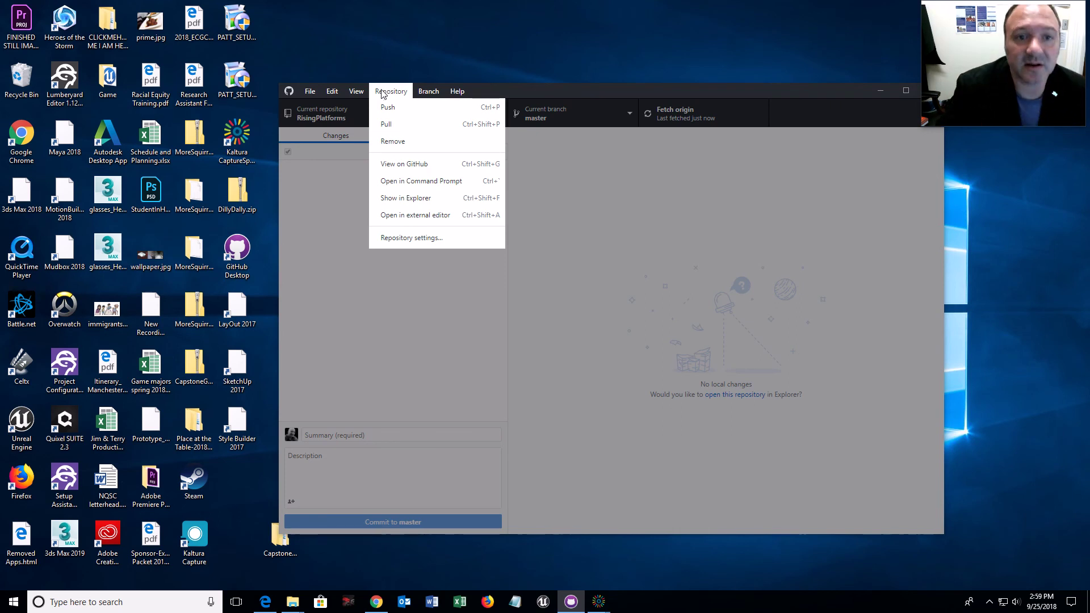
left_click(385, 125)
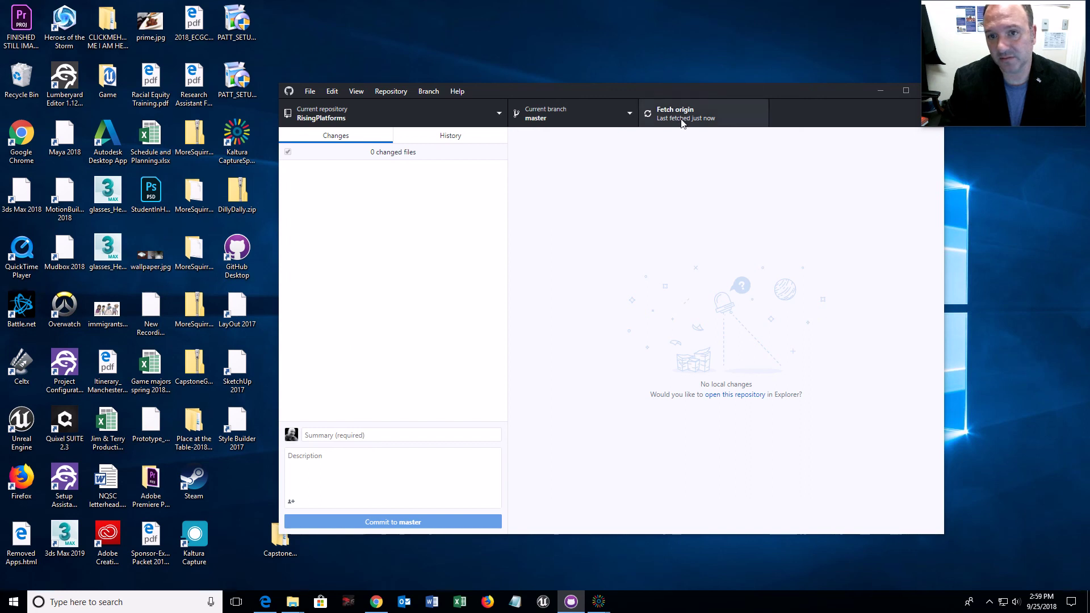
left_click(386, 91)
mouse_move(310, 94)
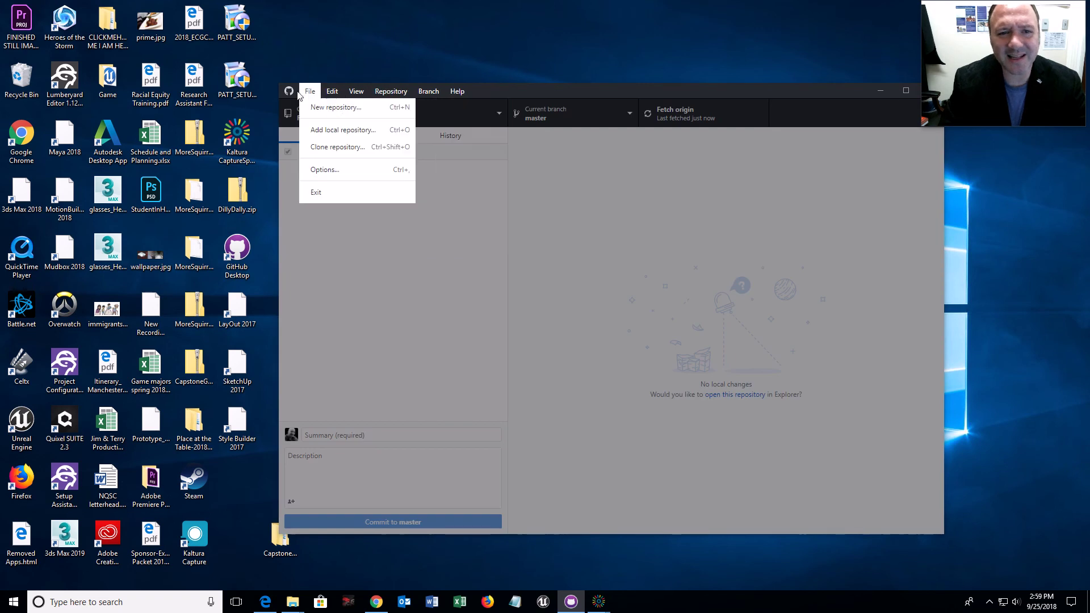
left_click(337, 147)
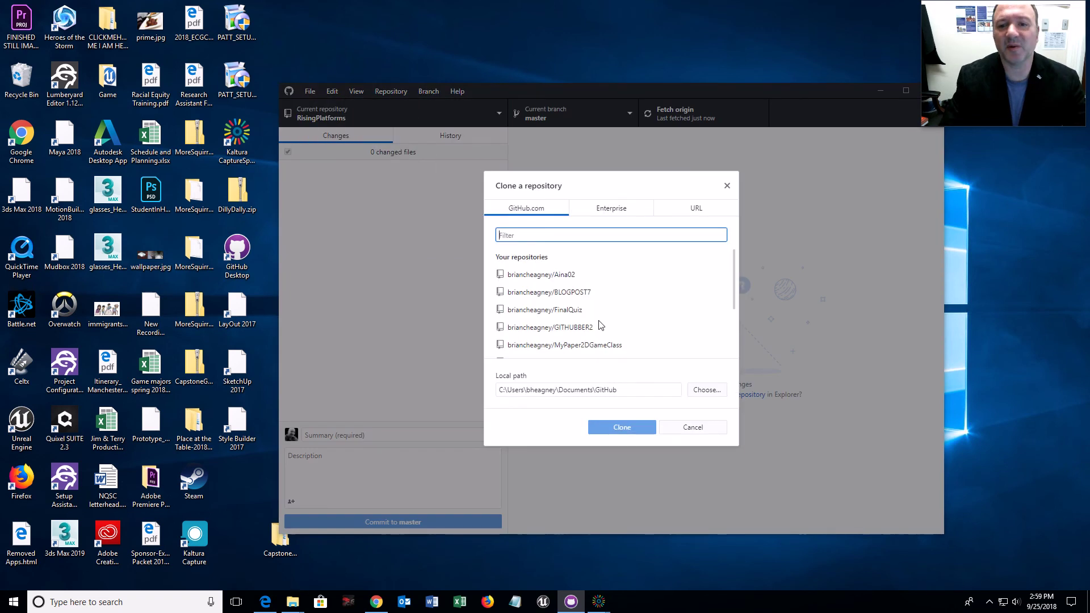
left_click(561, 309)
left_click(556, 294)
left_click(592, 427)
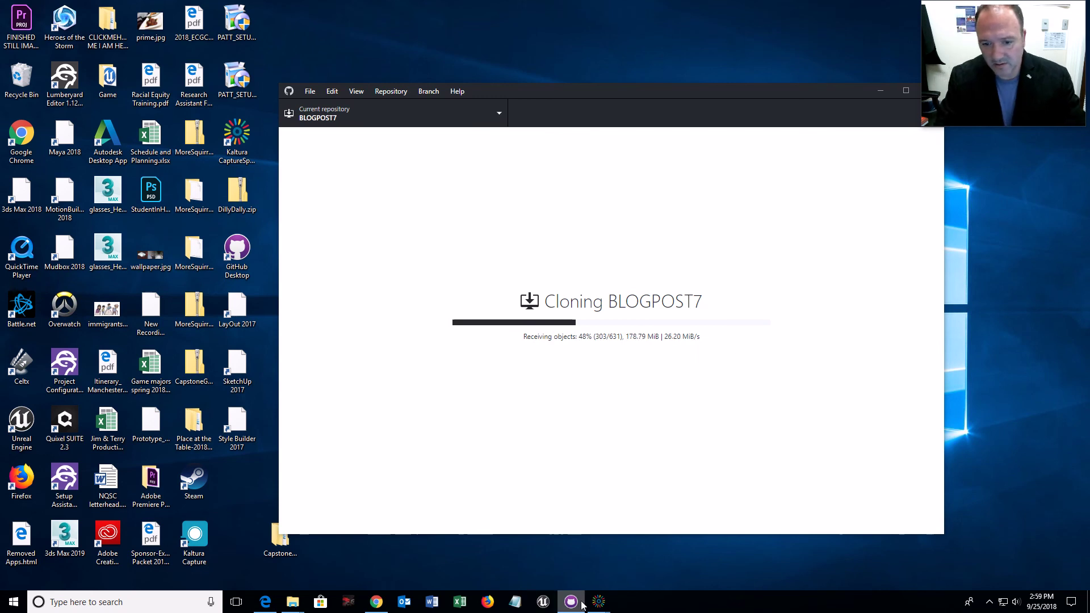
mouse_move(611, 595)
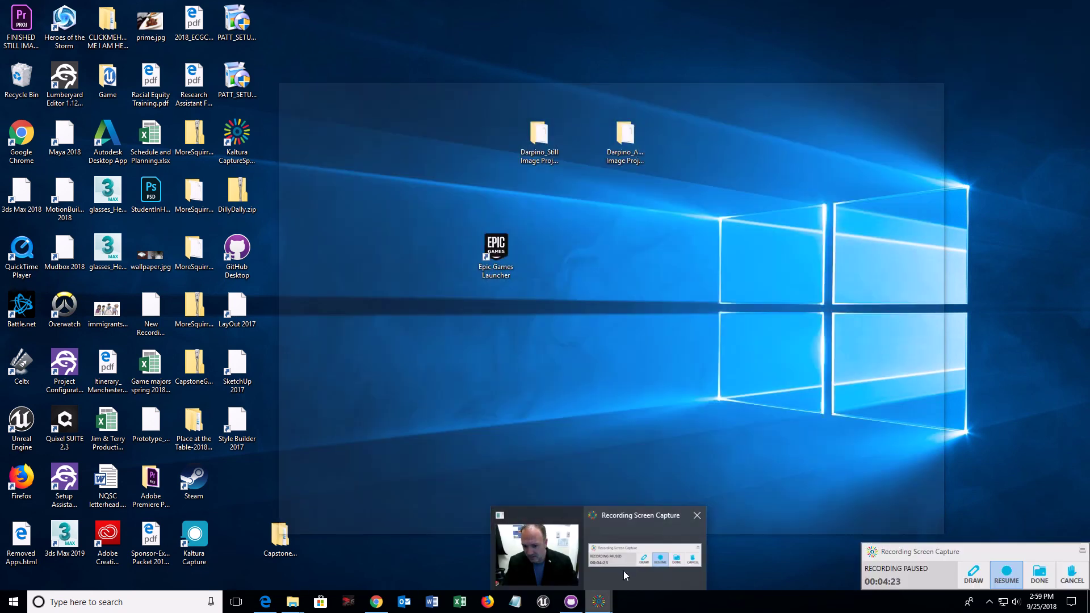
left_click(624, 571)
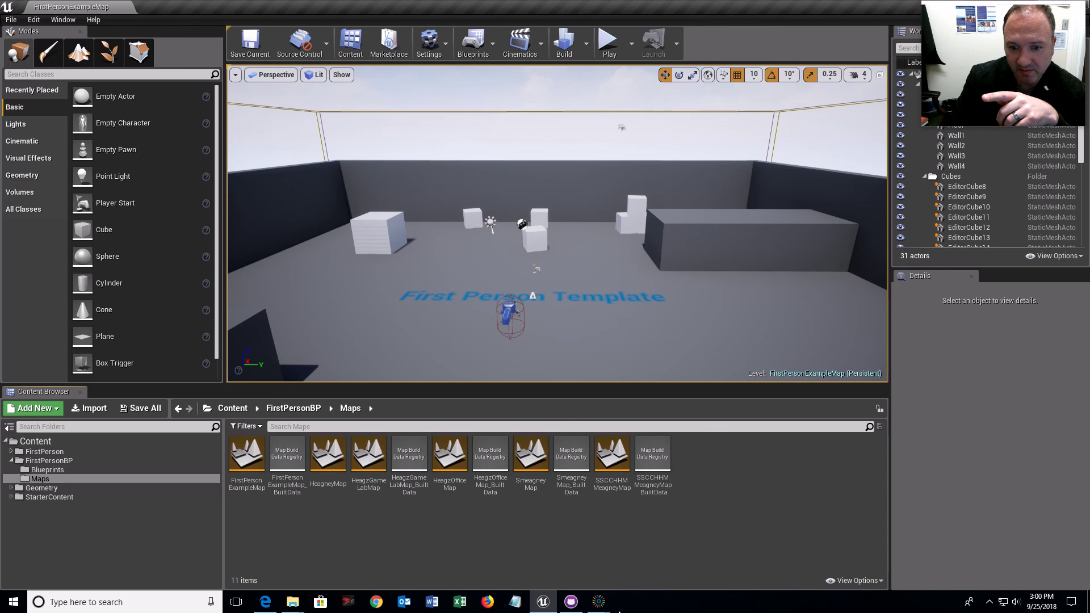
mouse_move(611, 603)
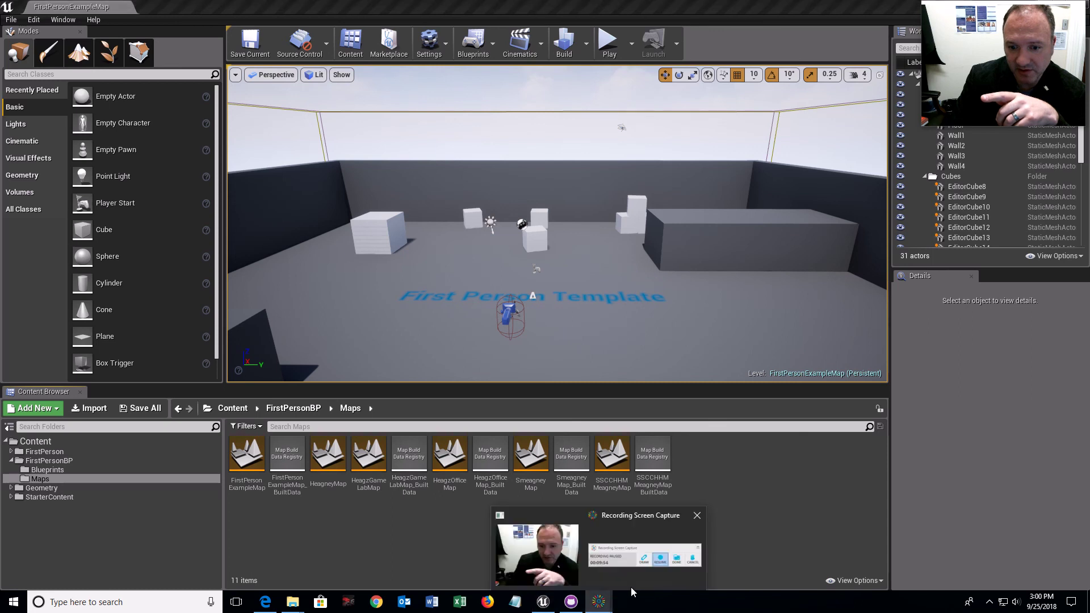
left_click(631, 575)
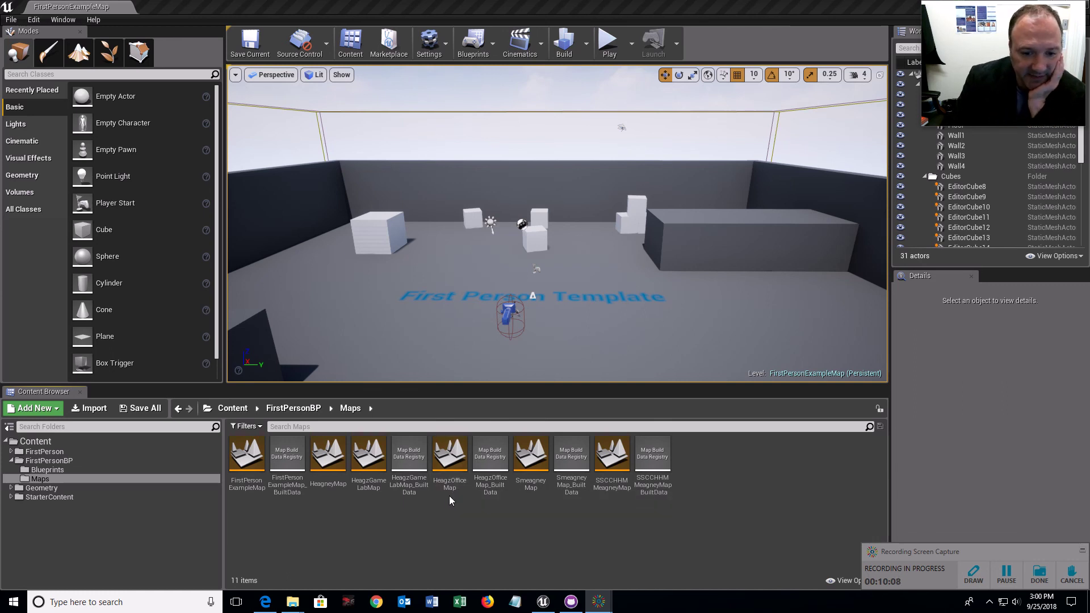
Open HeagzGameLabMap and HeagzOfficeMap from the cloned project's Maps folder to check their contents
double_click(368, 455)
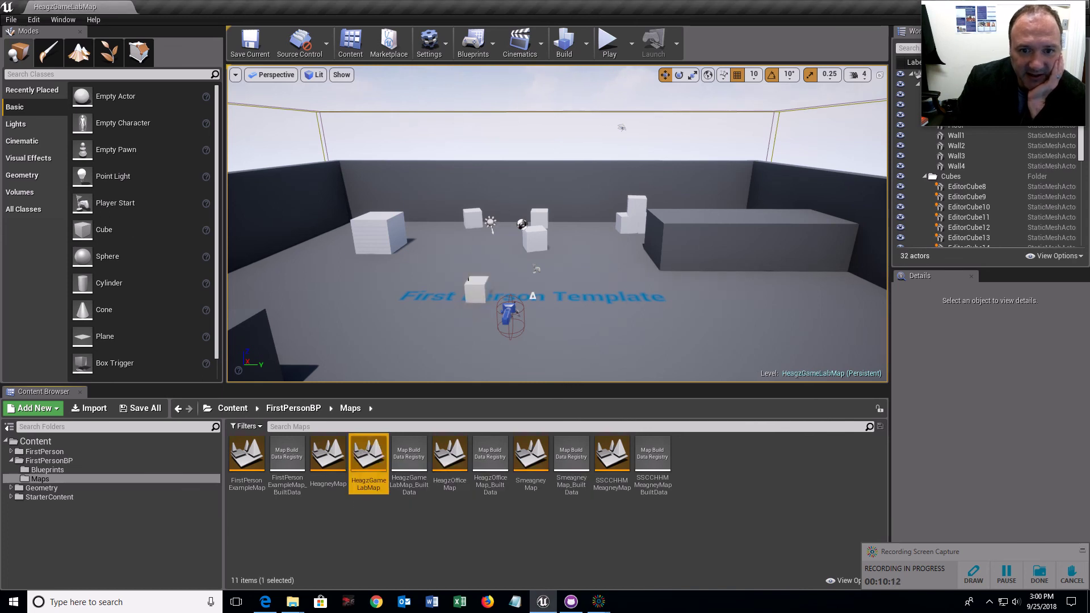
double_click(450, 454)
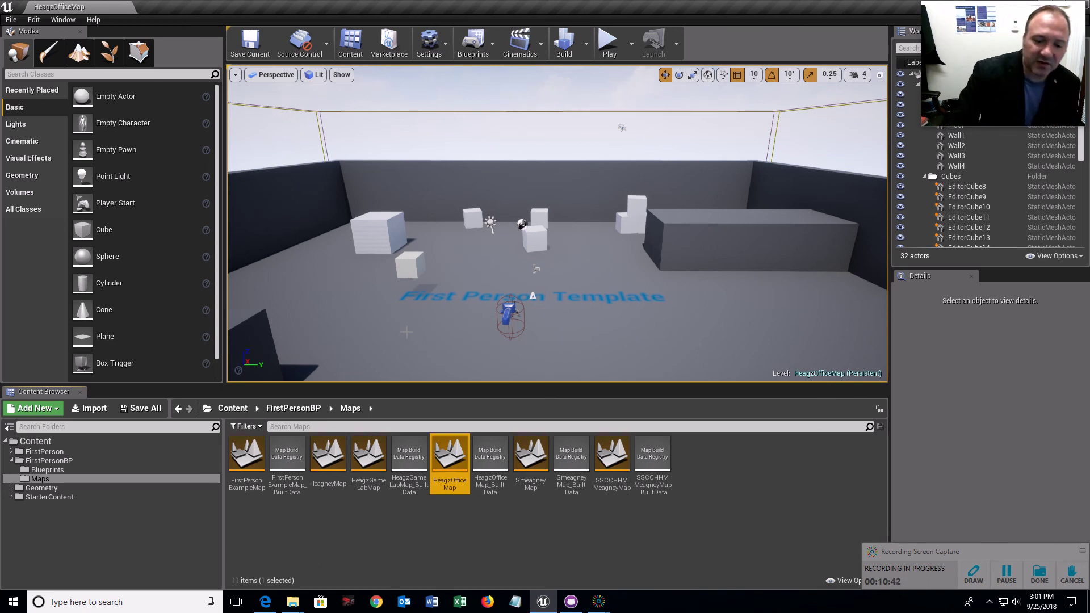
left_click(359, 519)
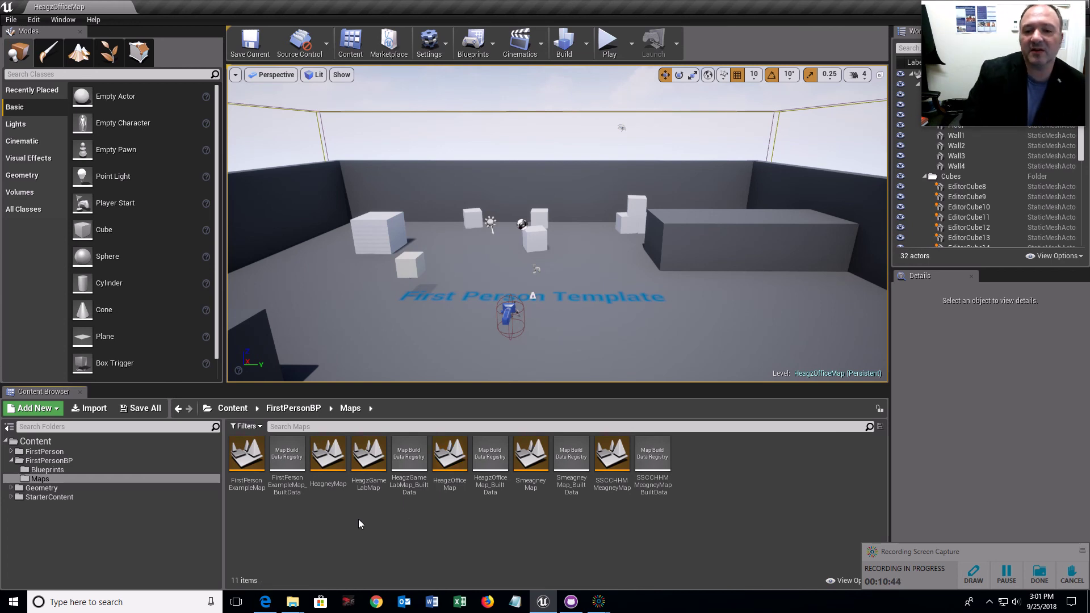